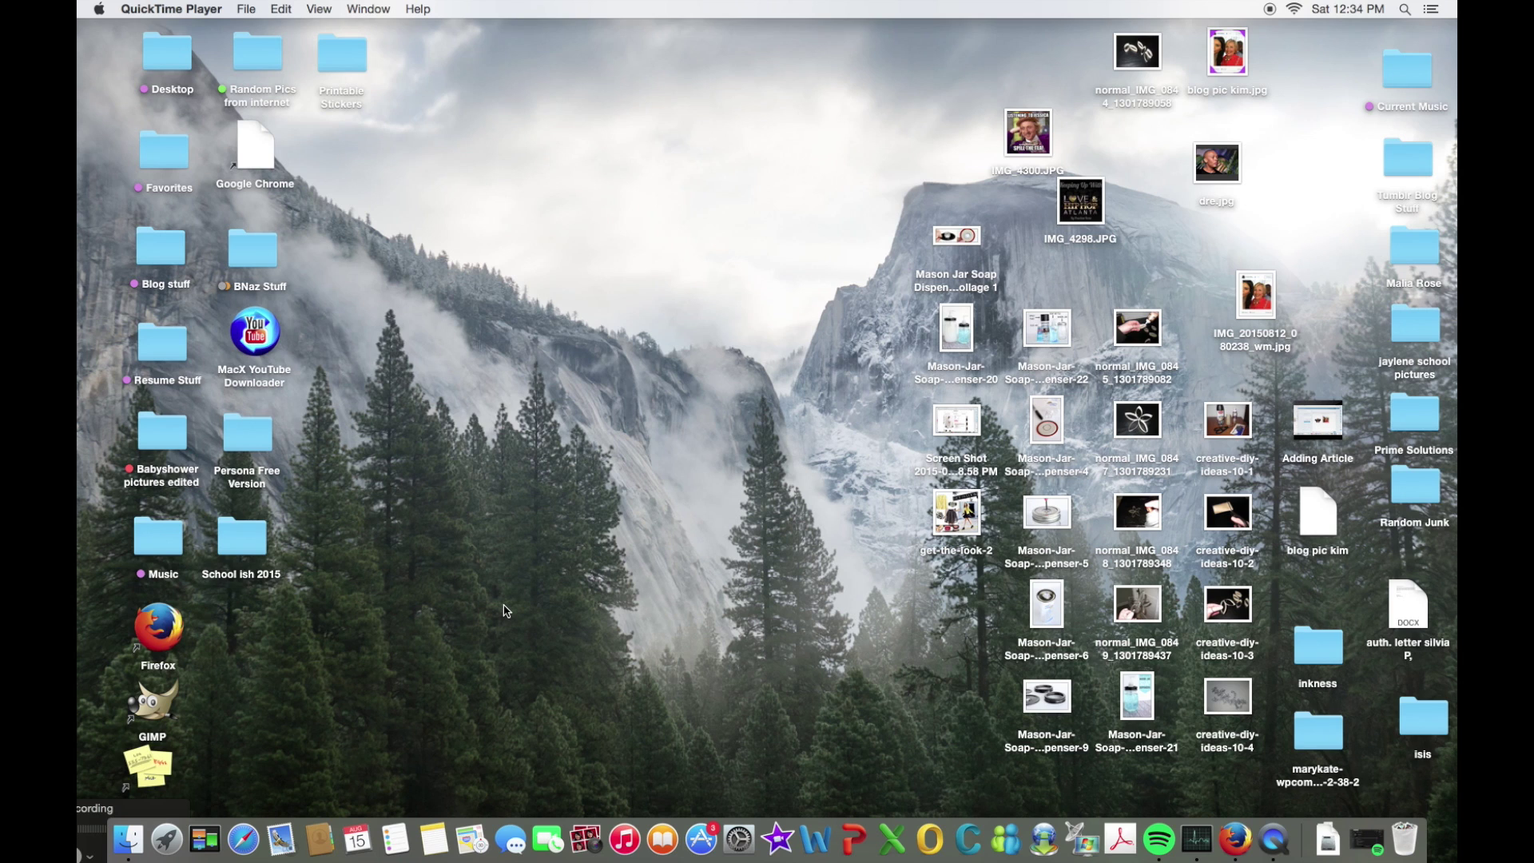
Switch the active app from QuickTime Player to Safari with Cmd+Tab
key(super+Tab)
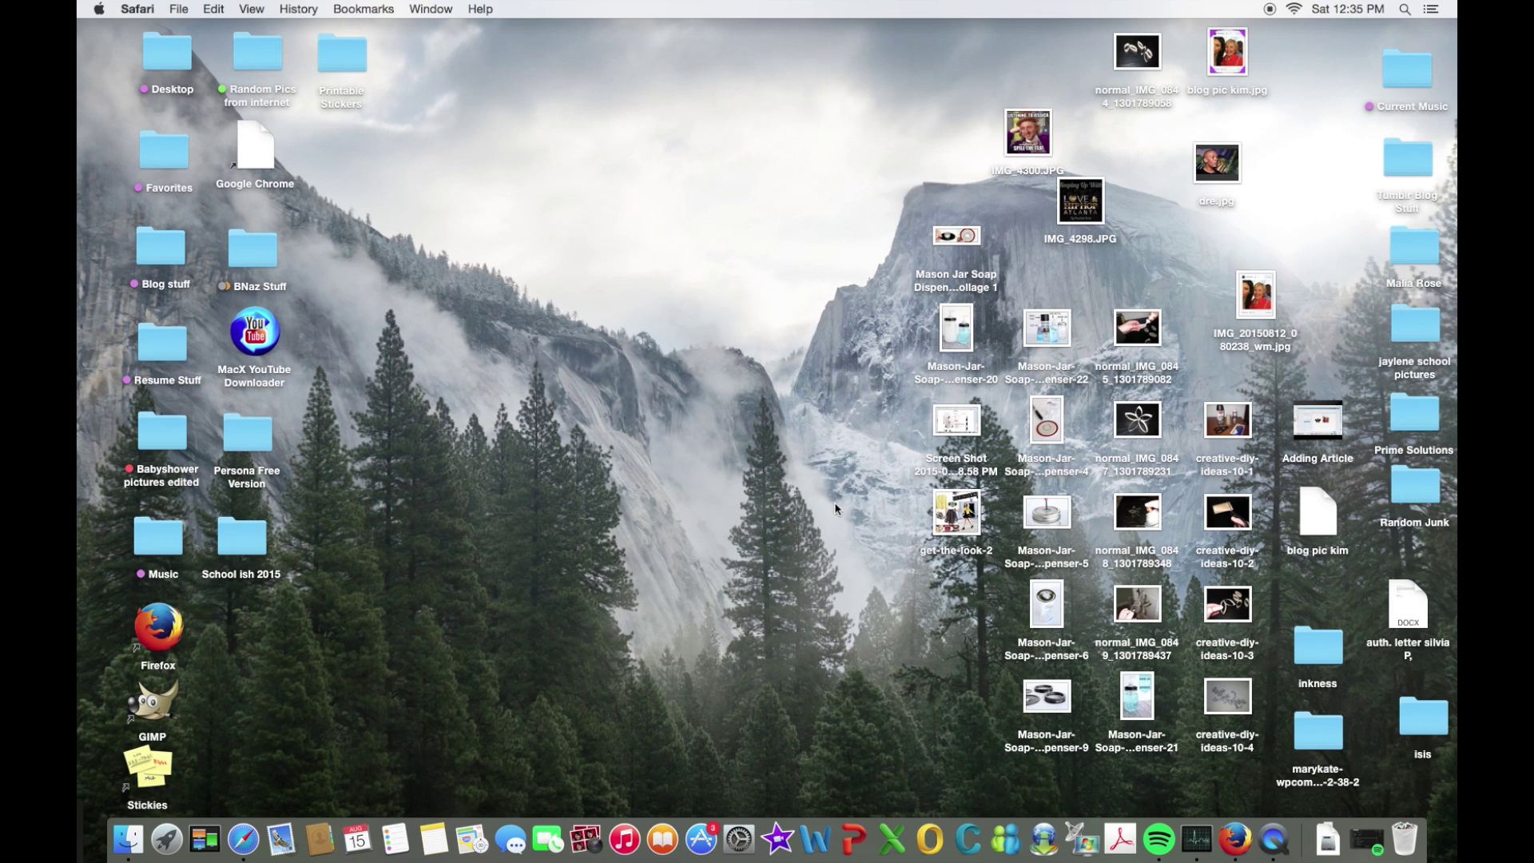
Open google.com in a Safari window and search for 'malwarebytes mac'
click(244, 840)
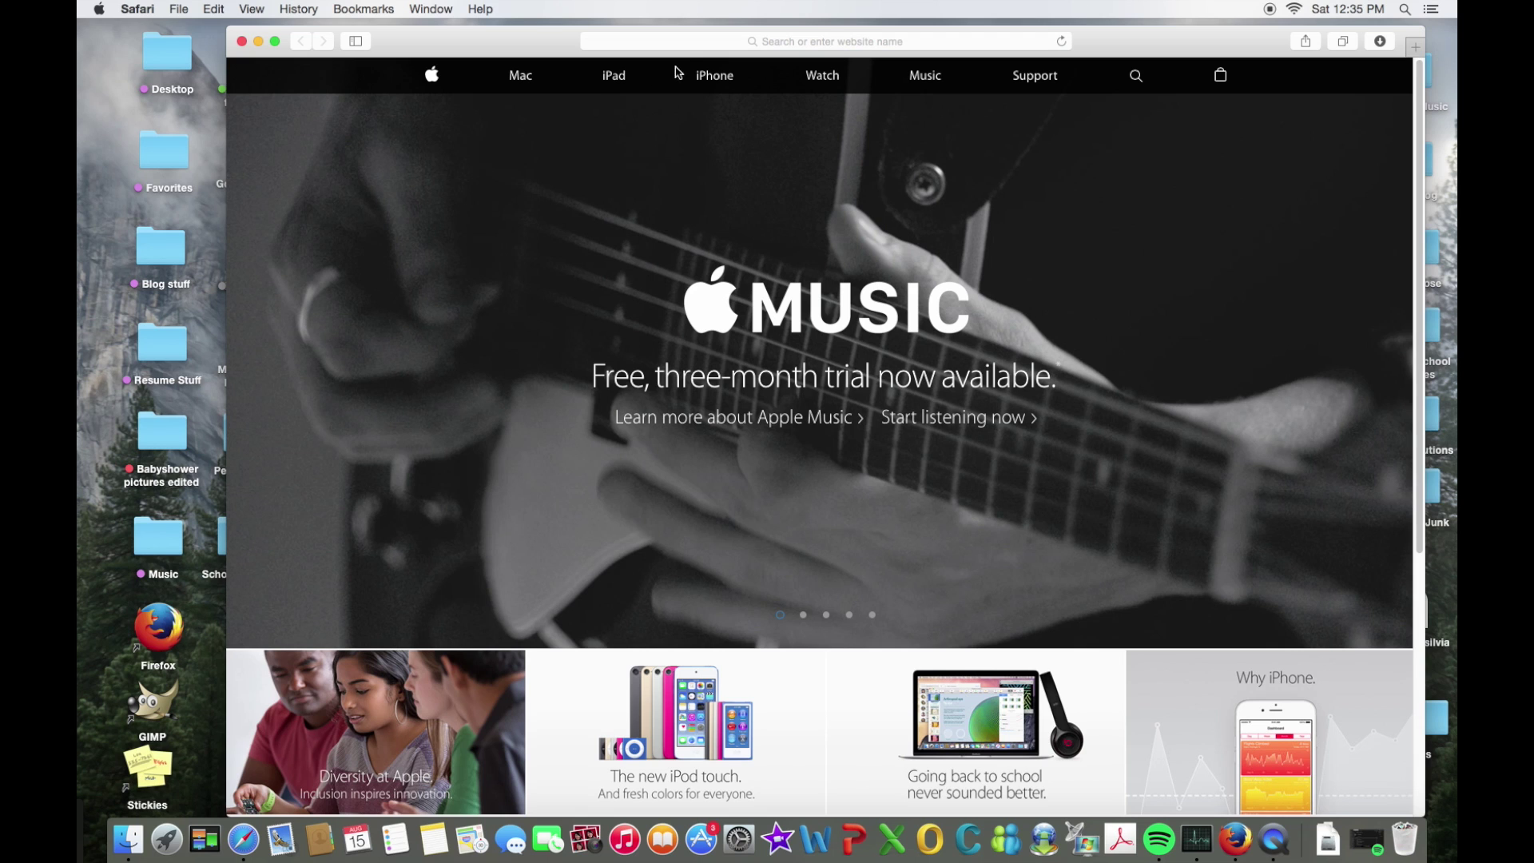
click(696, 44)
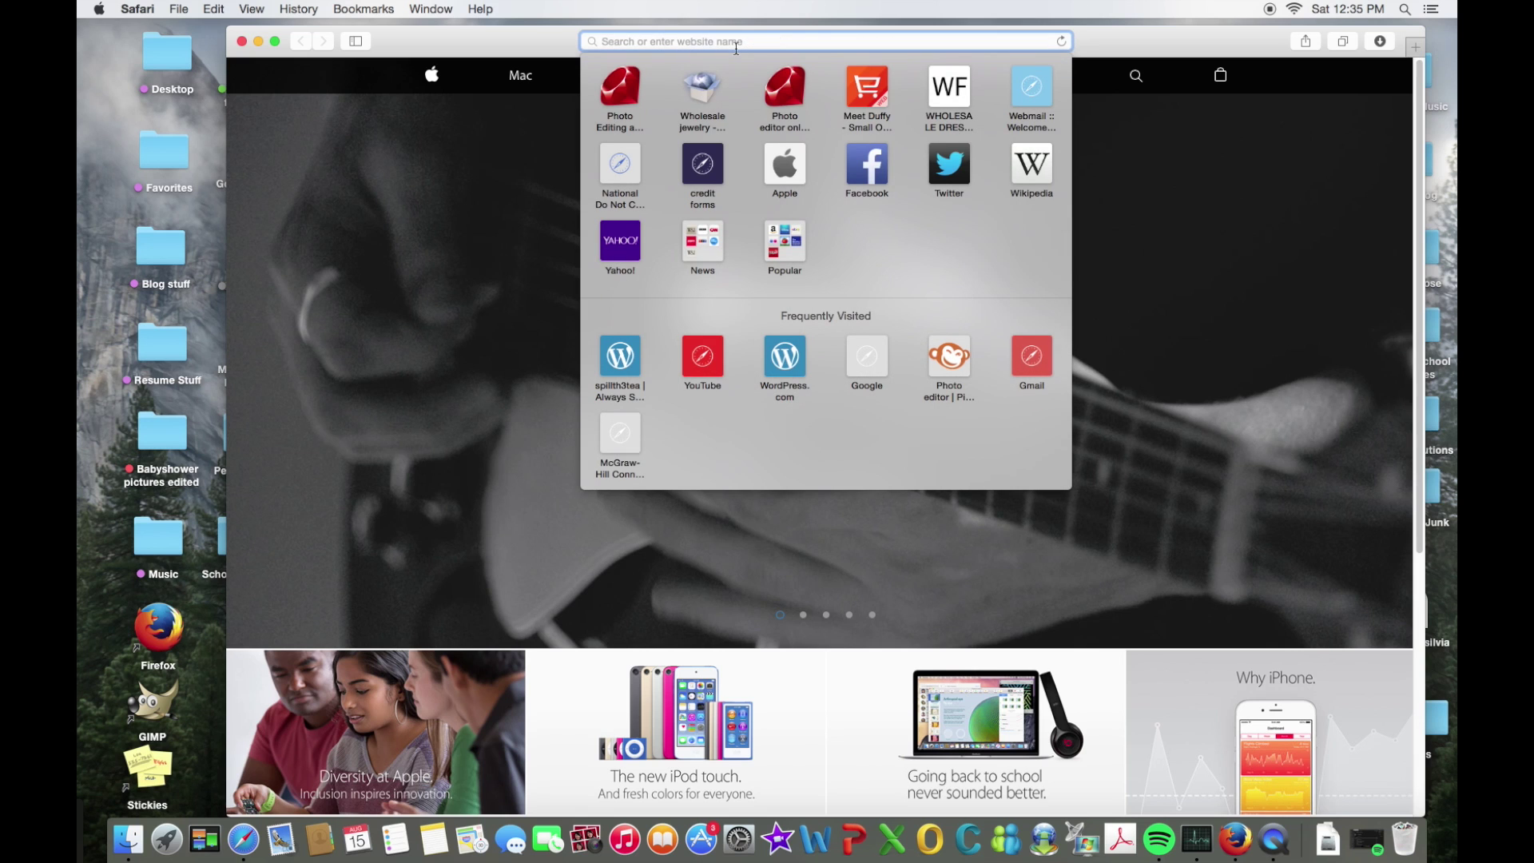
text(google)
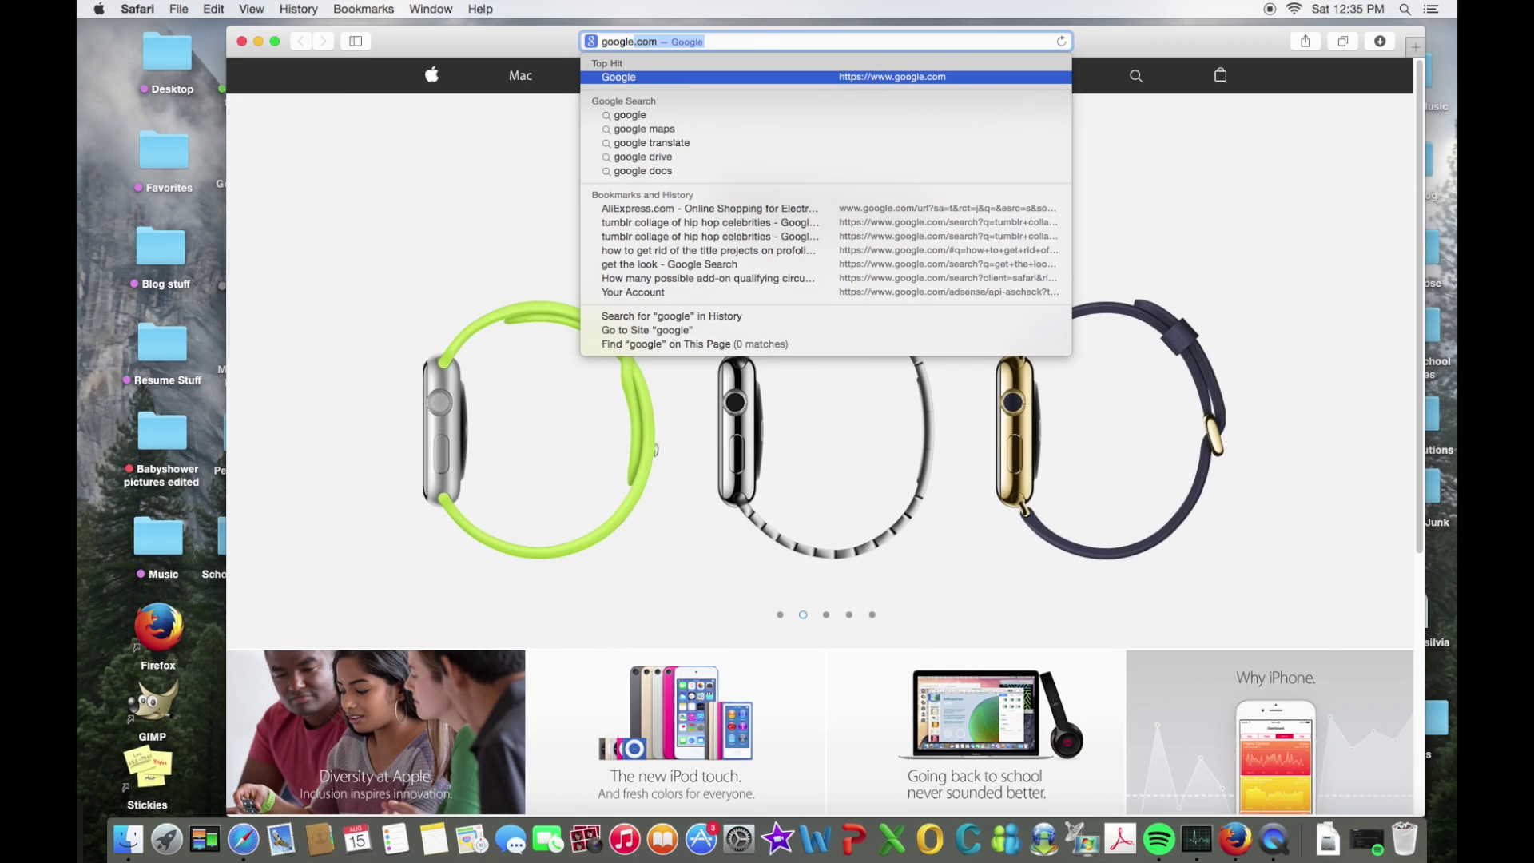
text(.c)
key(Return)
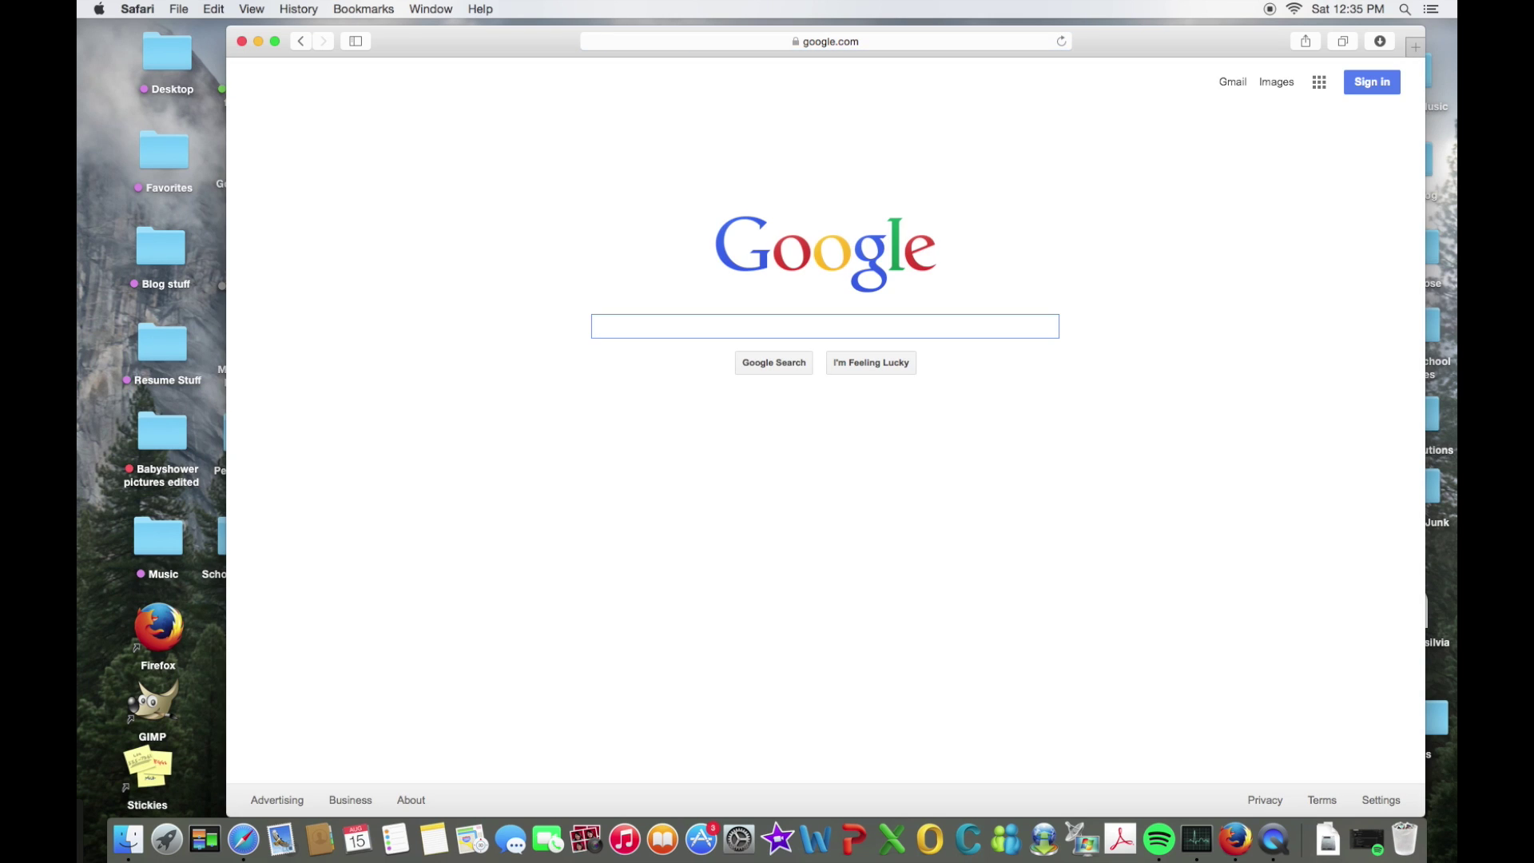
text(malwarebytes)
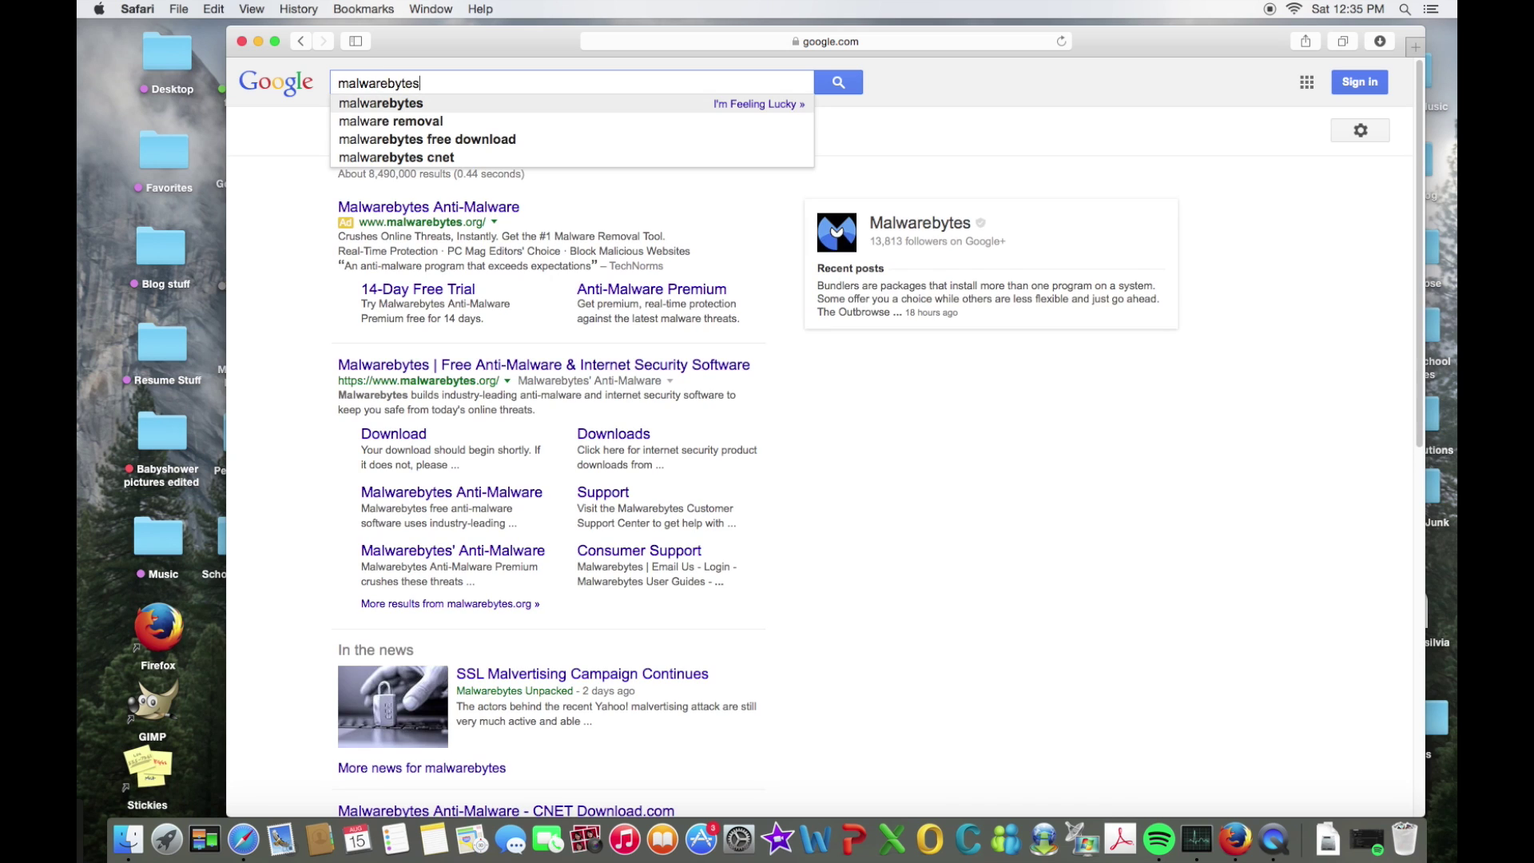
text( ma)
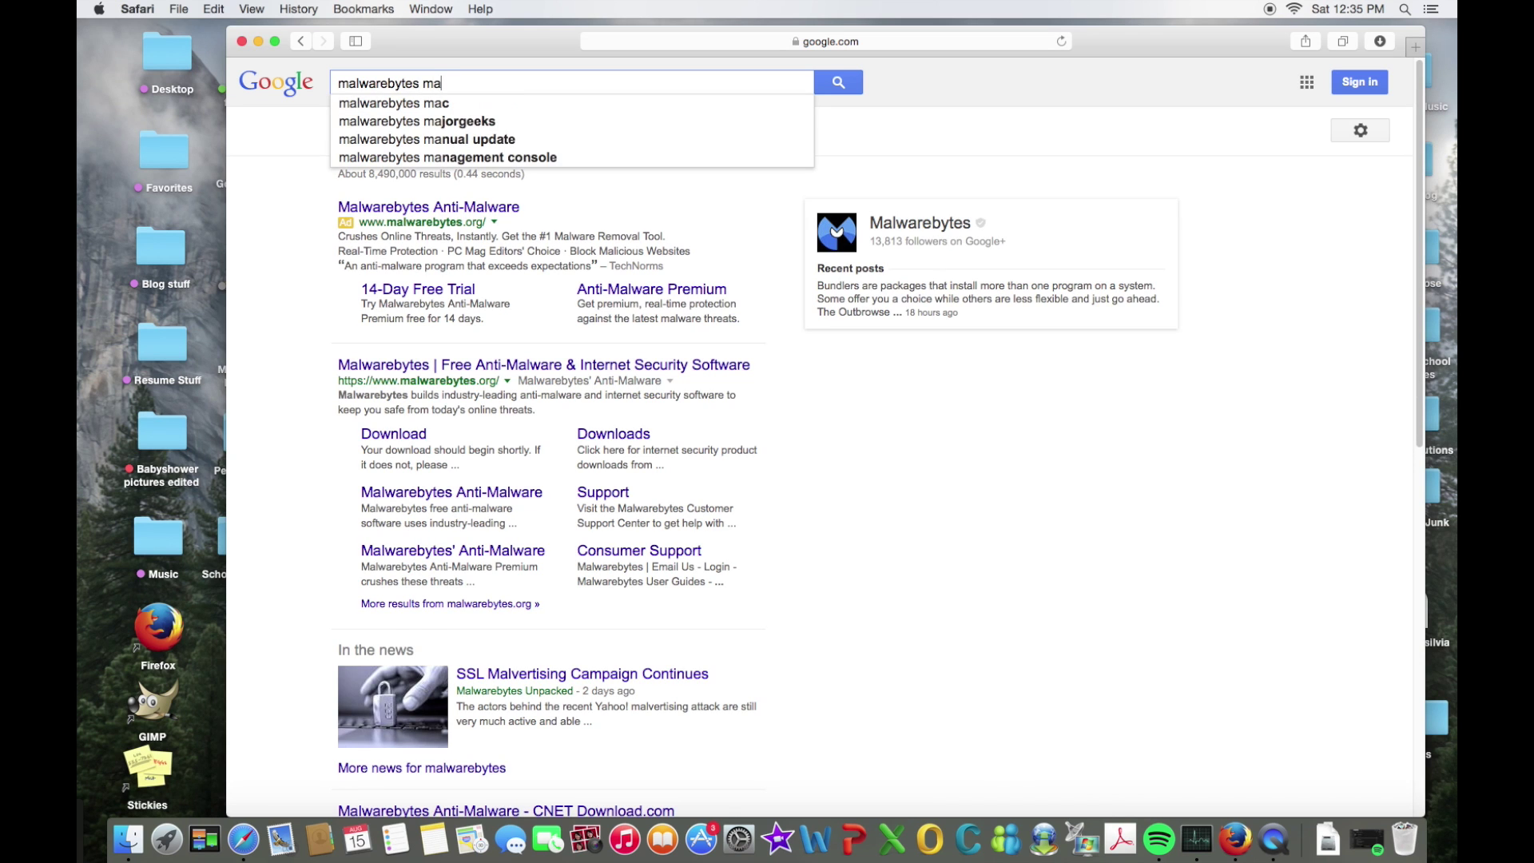
text(c)
key(Return)
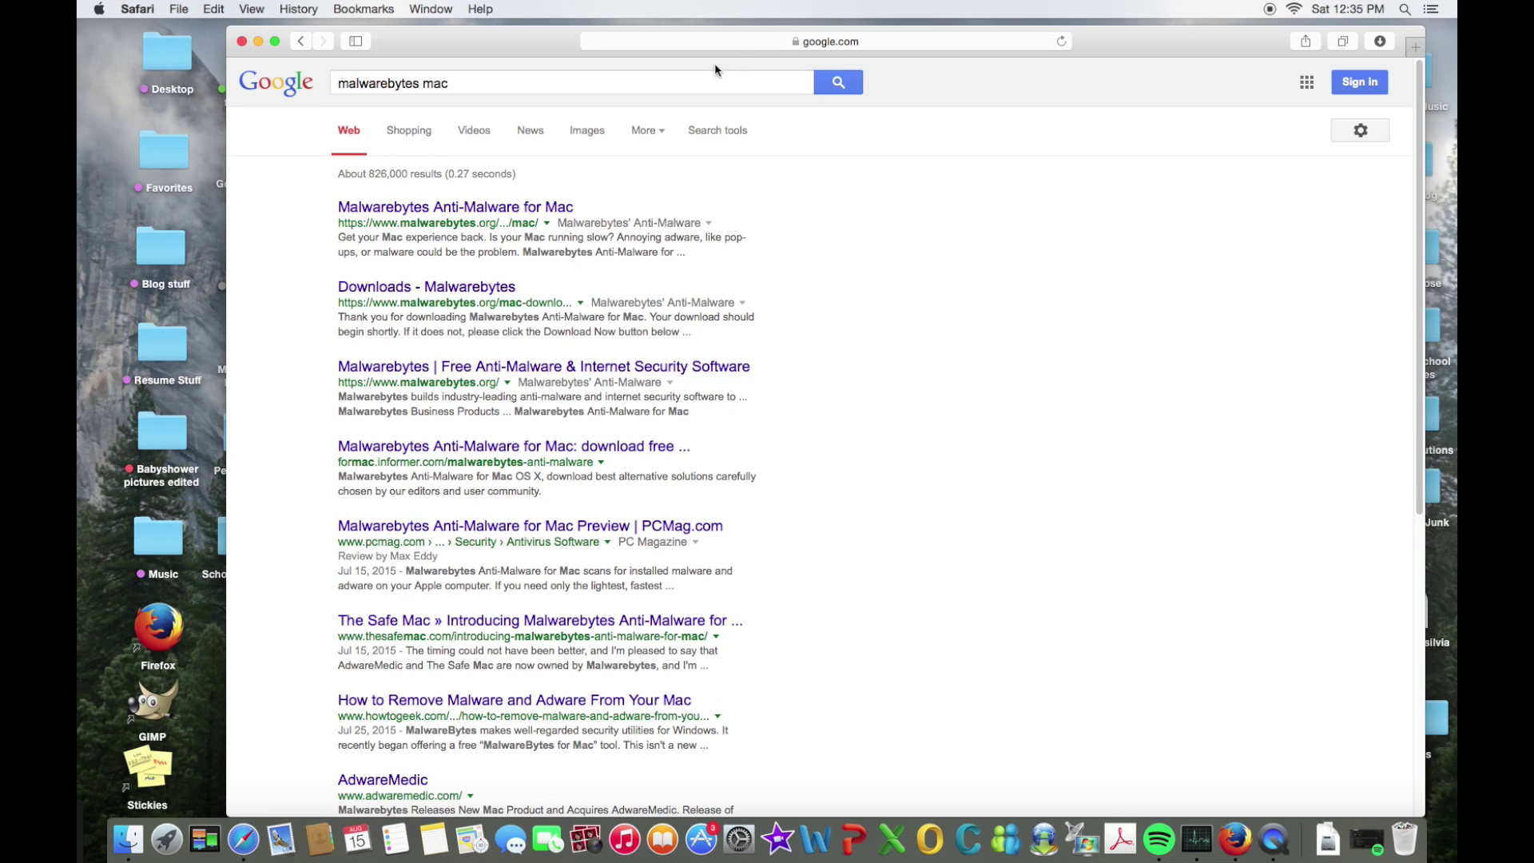
Get the free MBAM-Mac-1.0.2.8-2.dmg from the Malwarebytes page and open it from Downloads
click(528, 214)
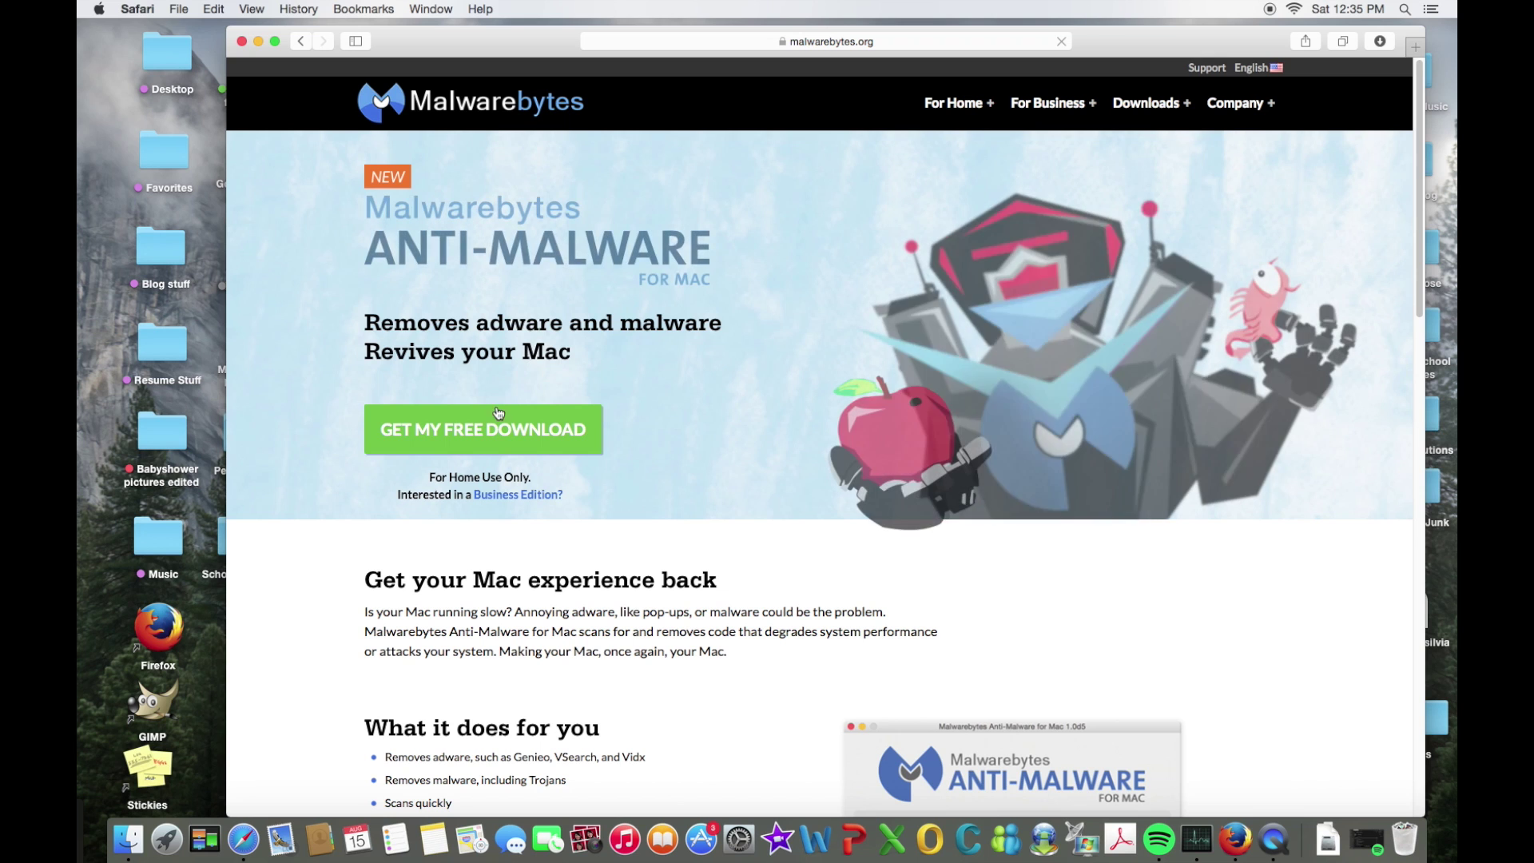
scroll(444, 425, down, 5)
scroll(444, 425, up, 1)
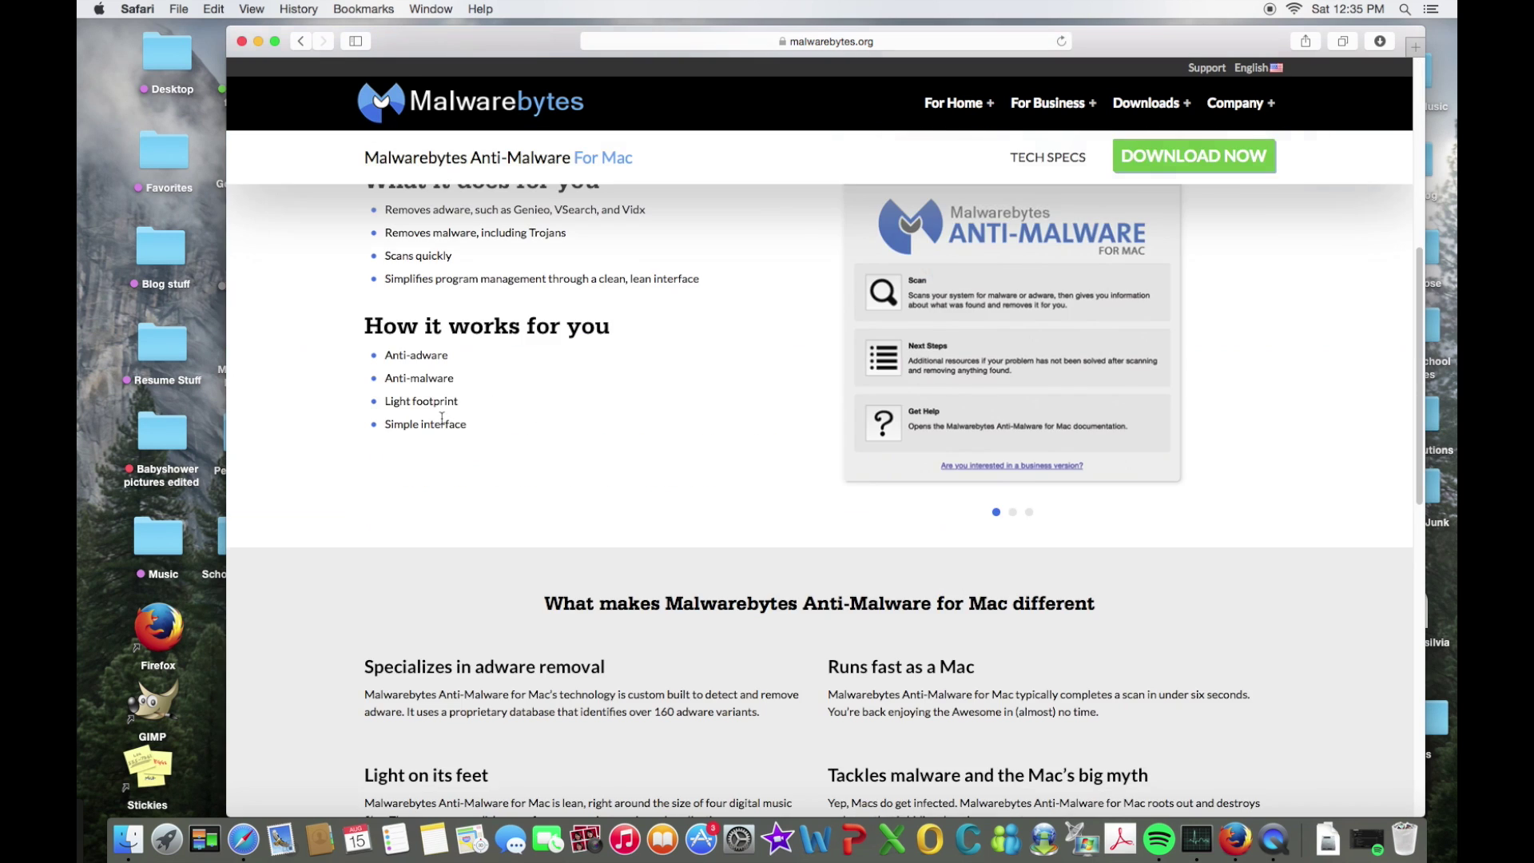
scroll(444, 425, up, 4)
click(456, 432)
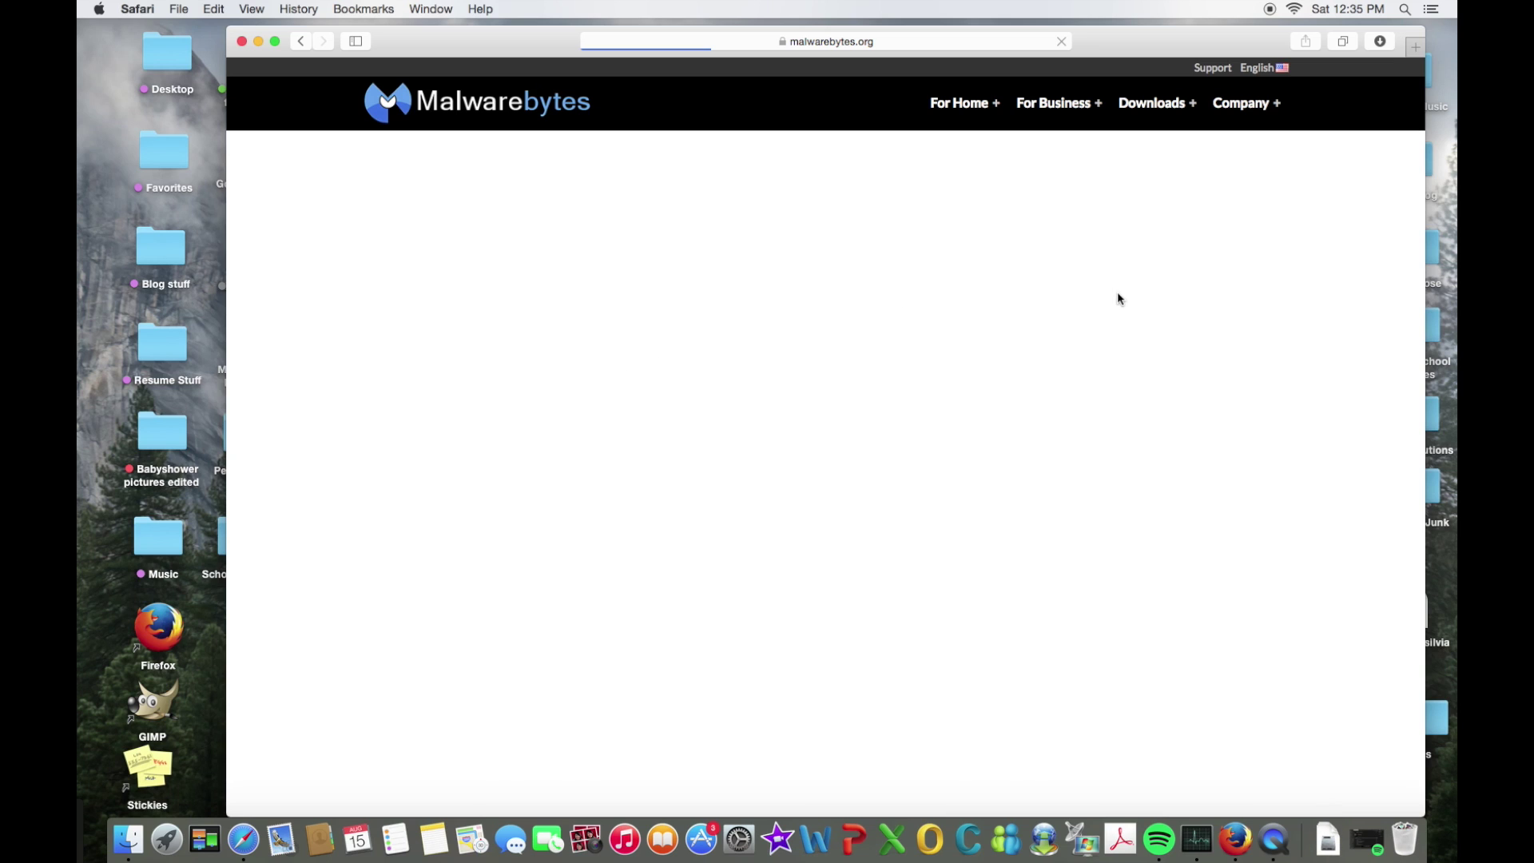
click(1380, 41)
double_click(1264, 111)
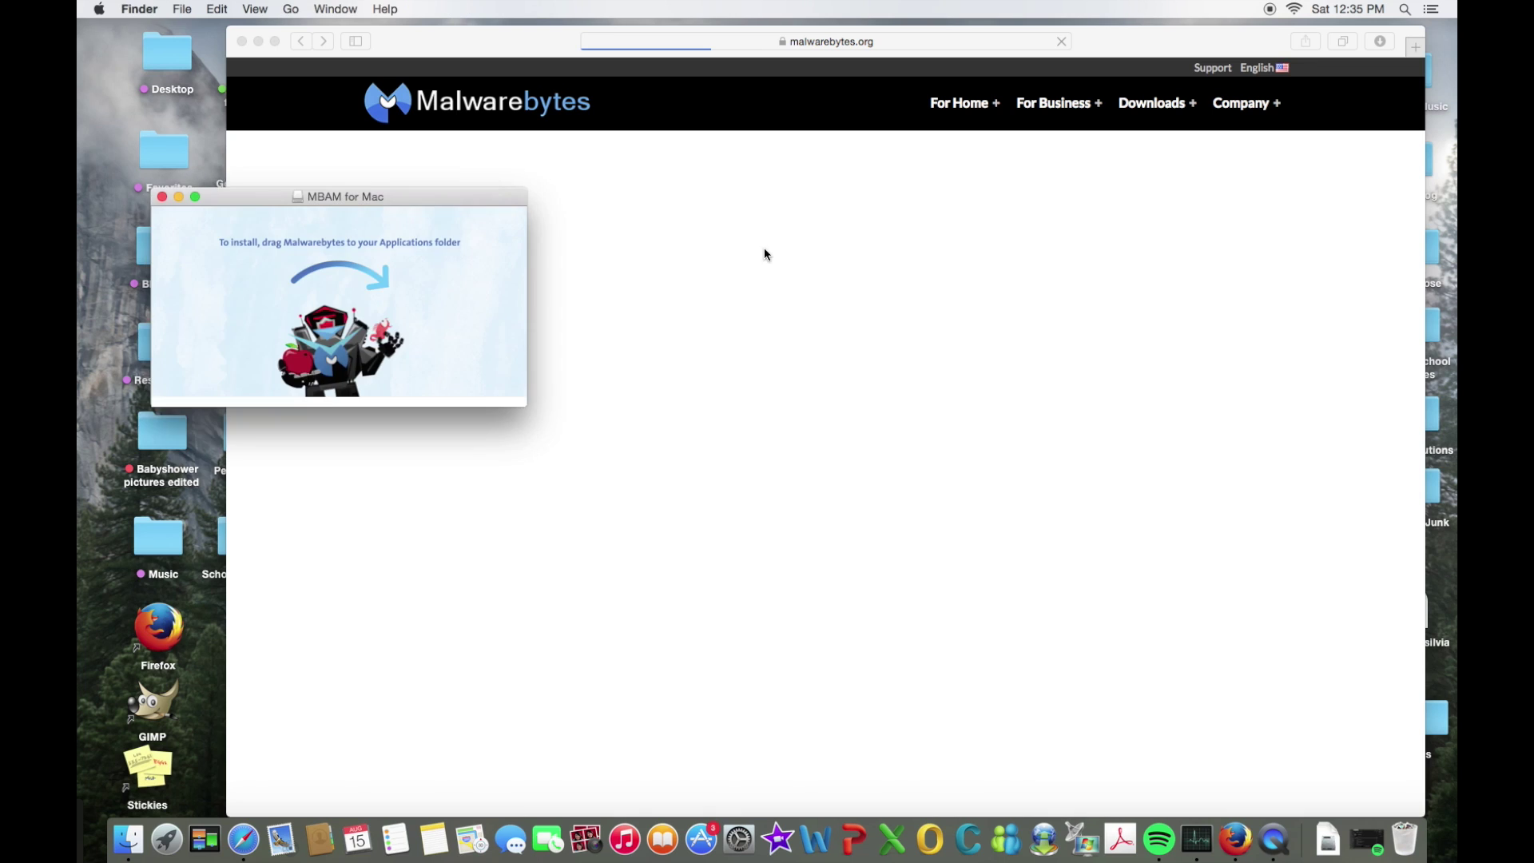
Copy Malwarebytes into Applications, replacing the old copy, close the installer, and launch it
mouse_move(219, 301)
mouse_down()
mouse_move(317, 261)
mouse_move(469, 303)
mouse_up()
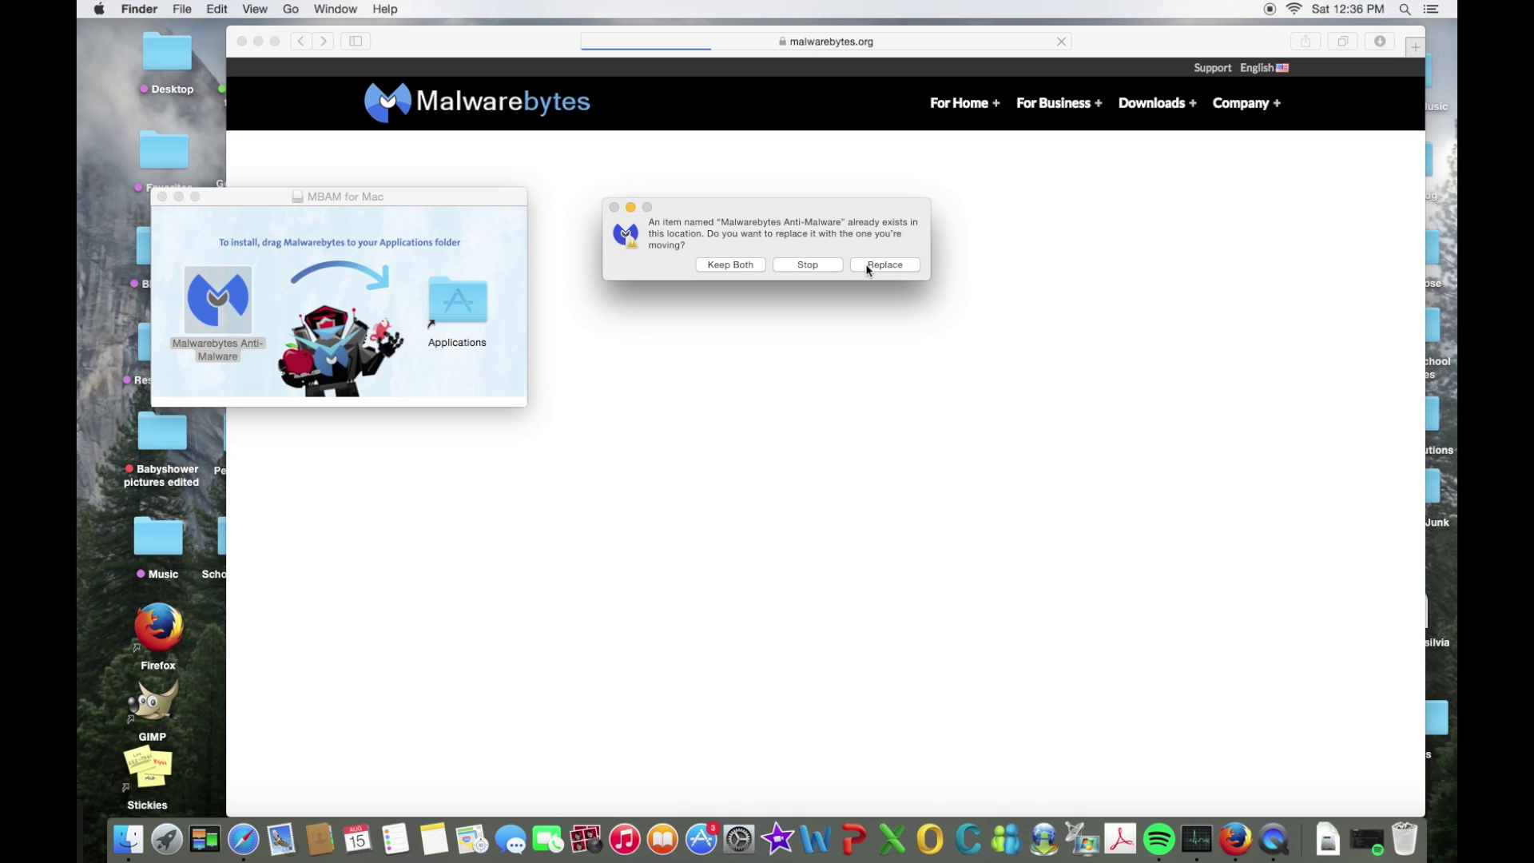
click(869, 266)
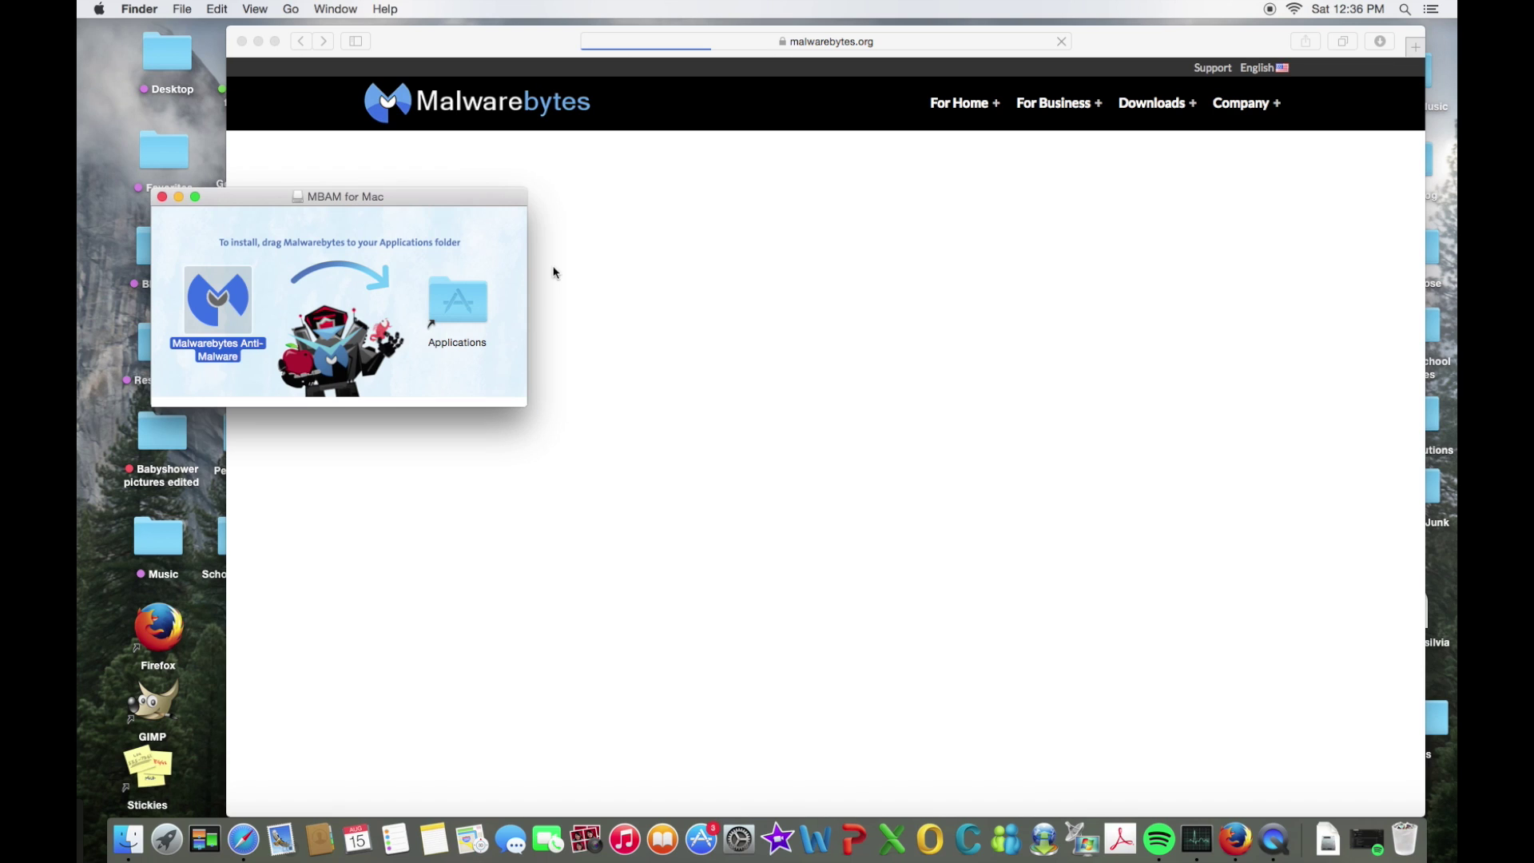
click(162, 197)
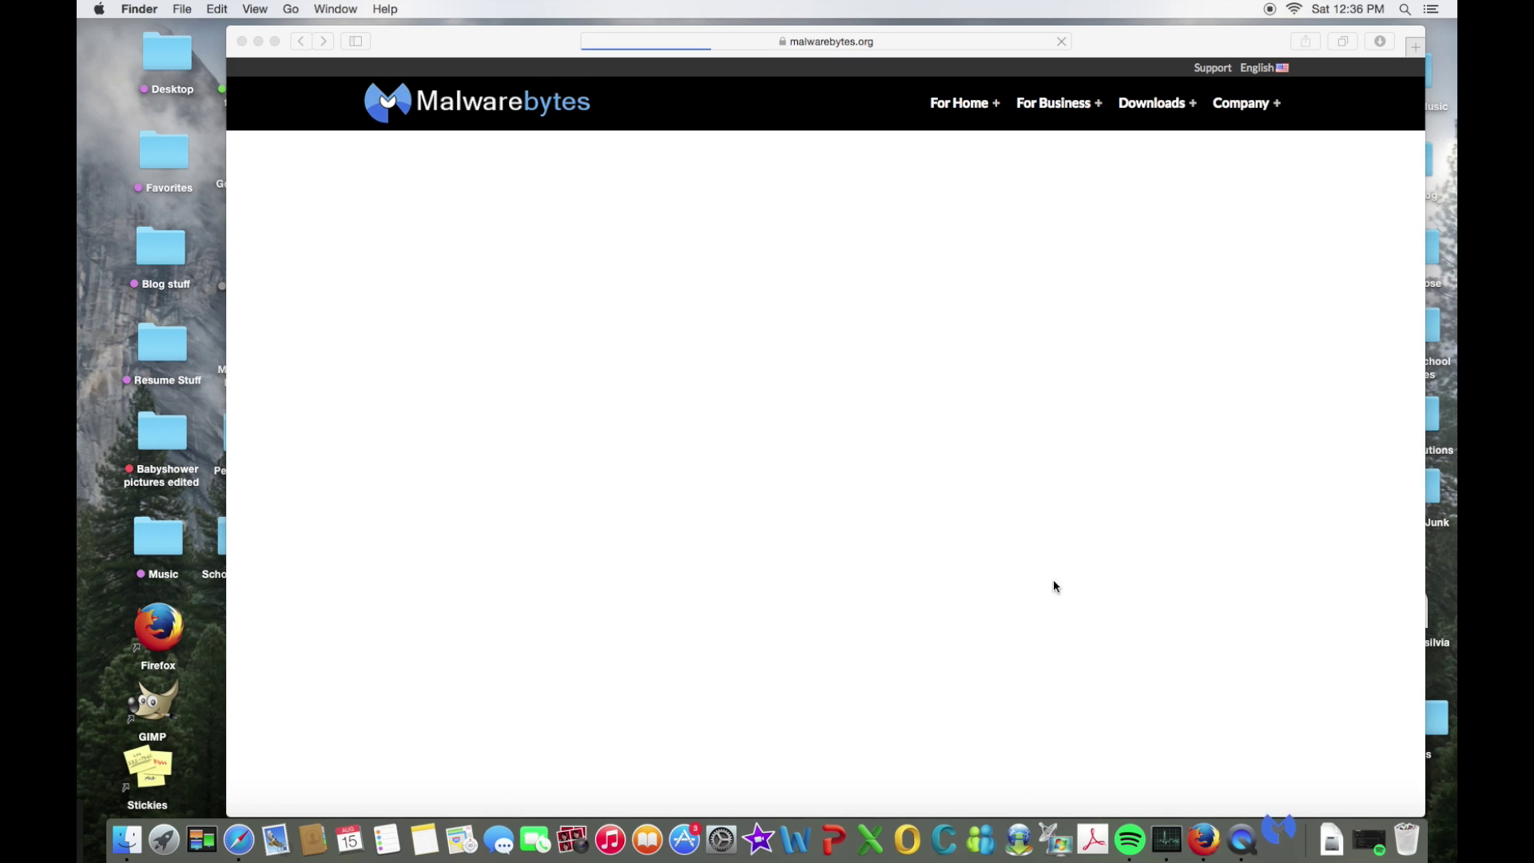
click(937, 335)
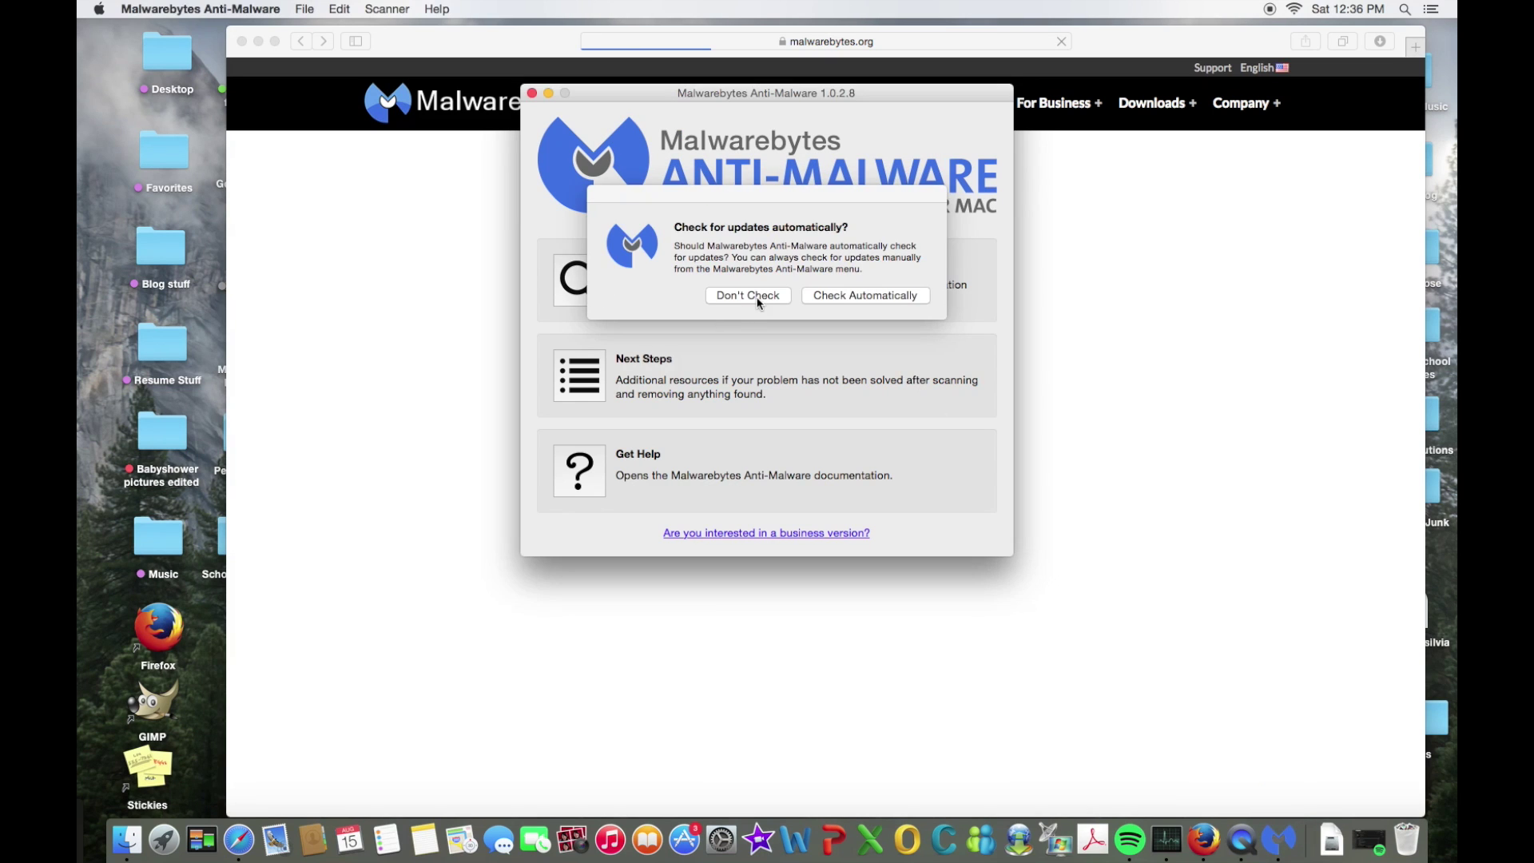
Skip automatic update checks, scan the Mac, and dismiss the additional-removal-steps warning
click(759, 301)
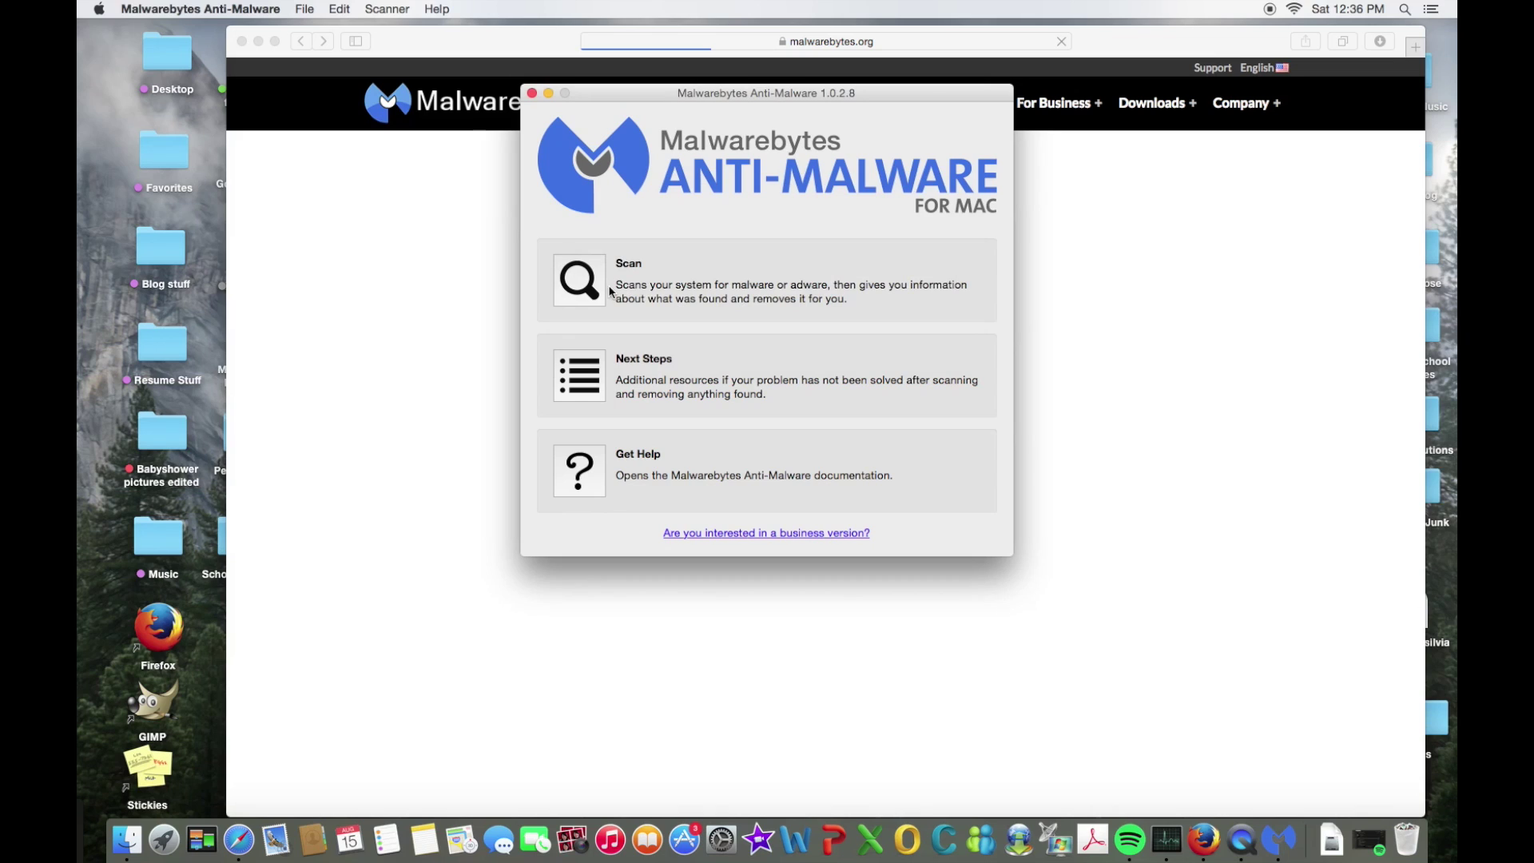
click(598, 294)
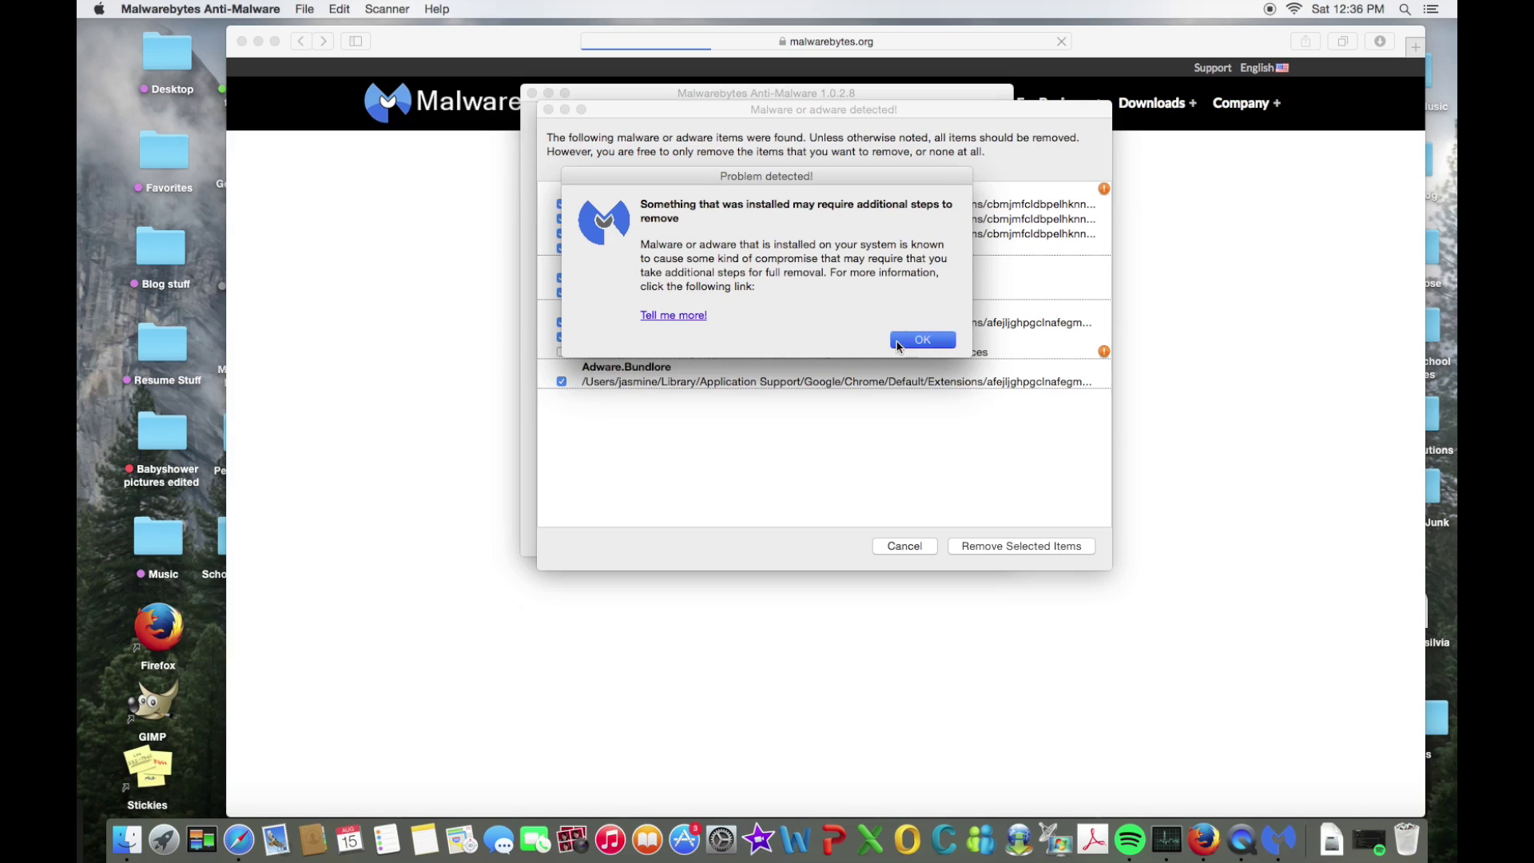
click(921, 340)
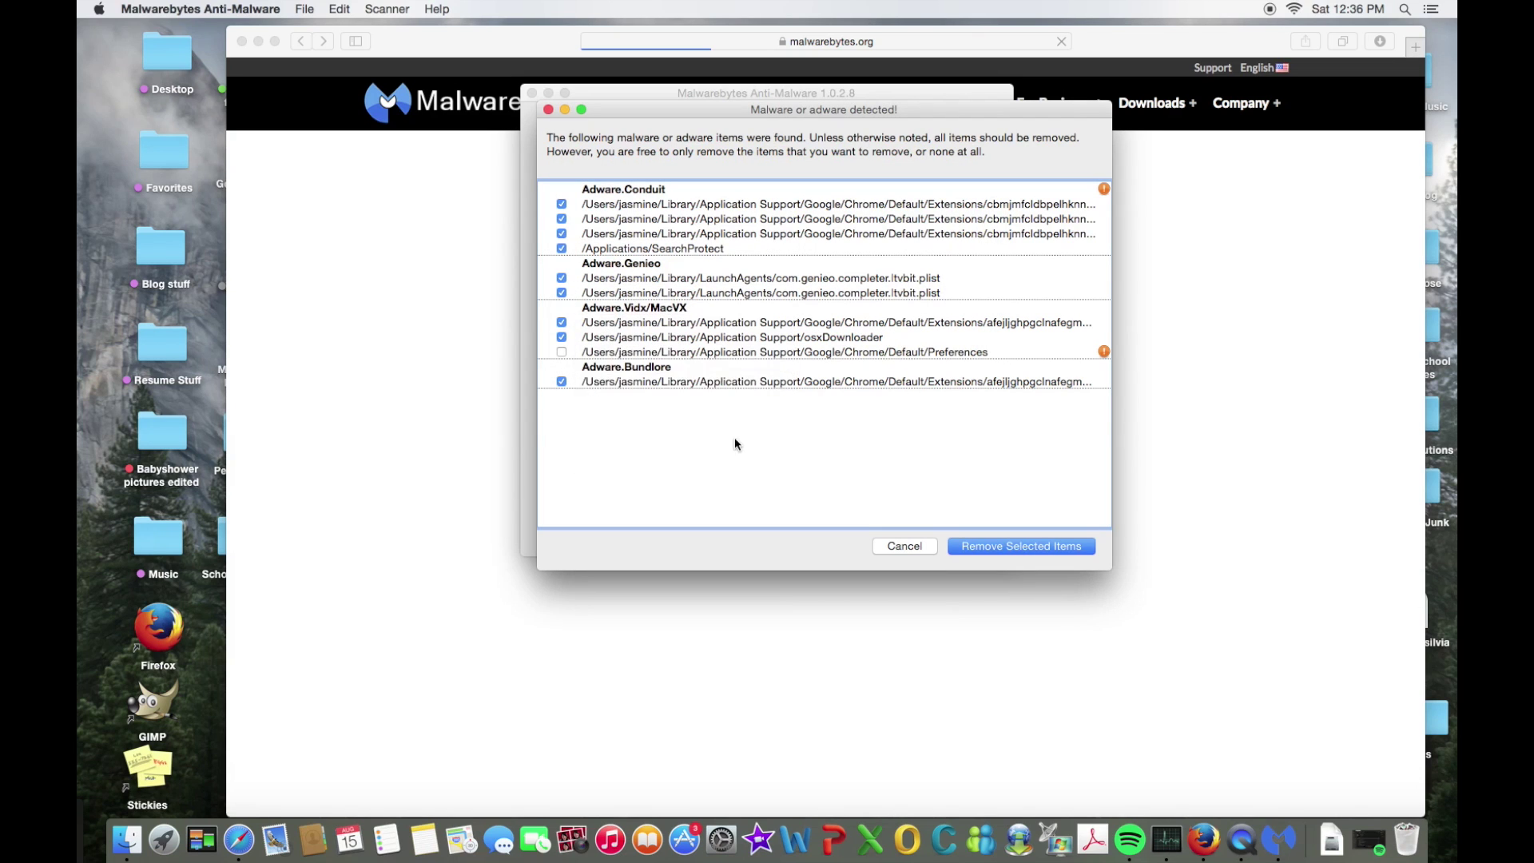
Remove all detected adware including Chrome Preferences, decline the restart, and quit Malwarebytes
click(561, 352)
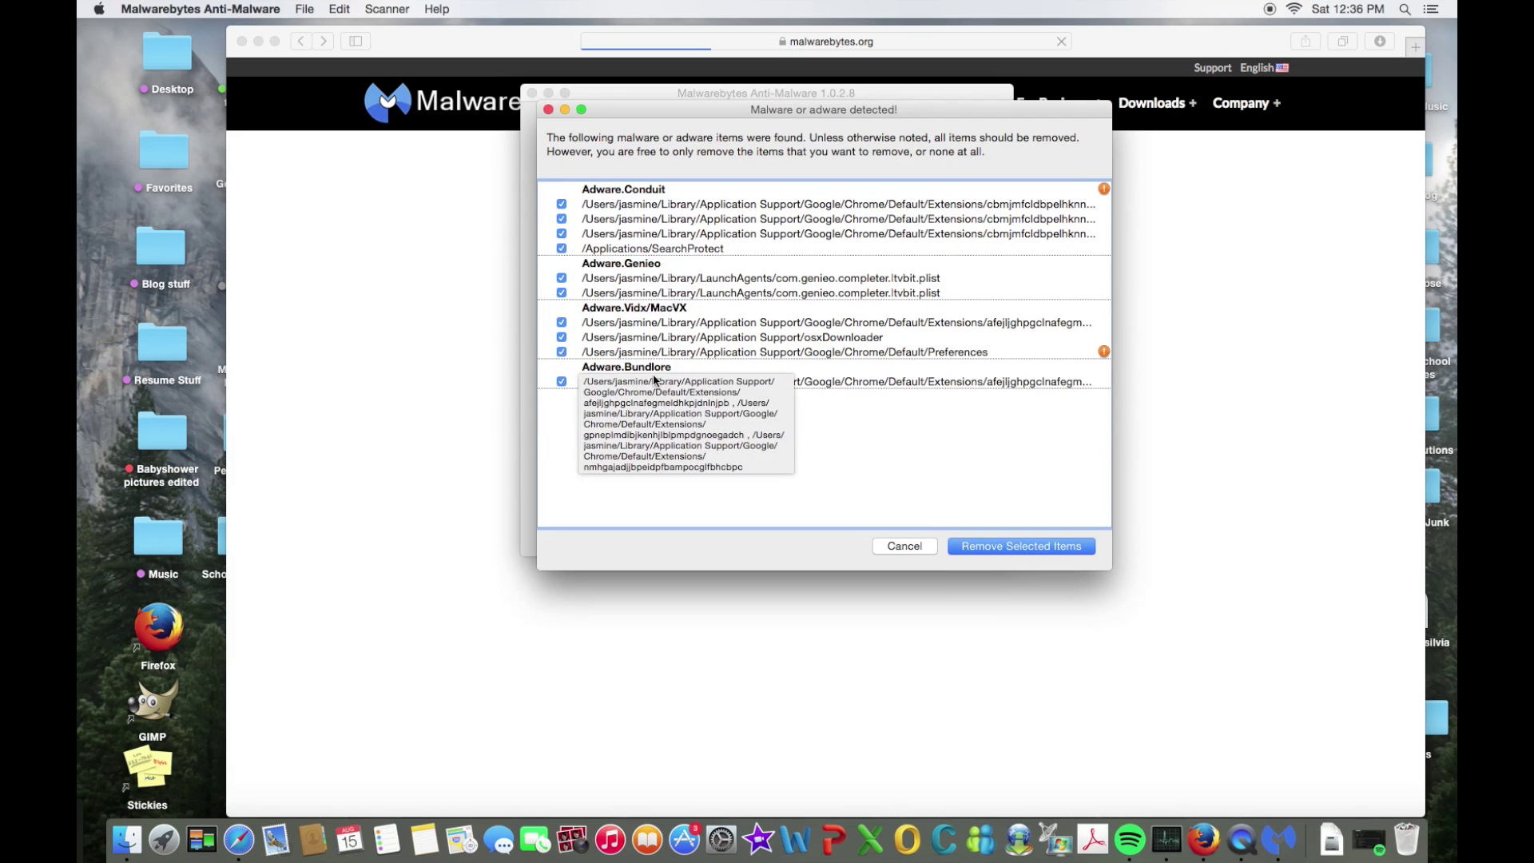
click(1017, 553)
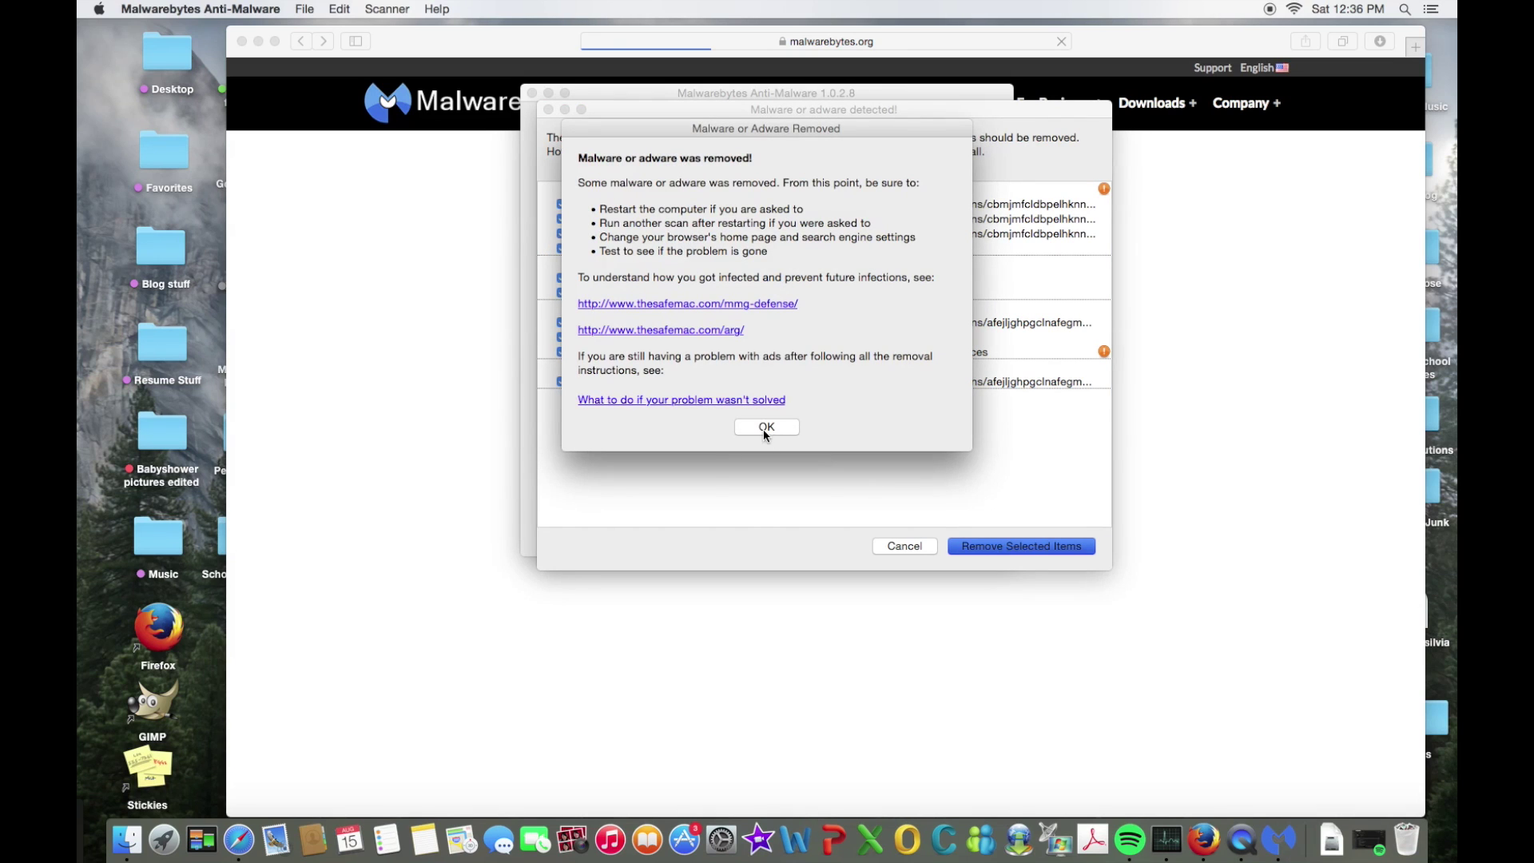
click(763, 429)
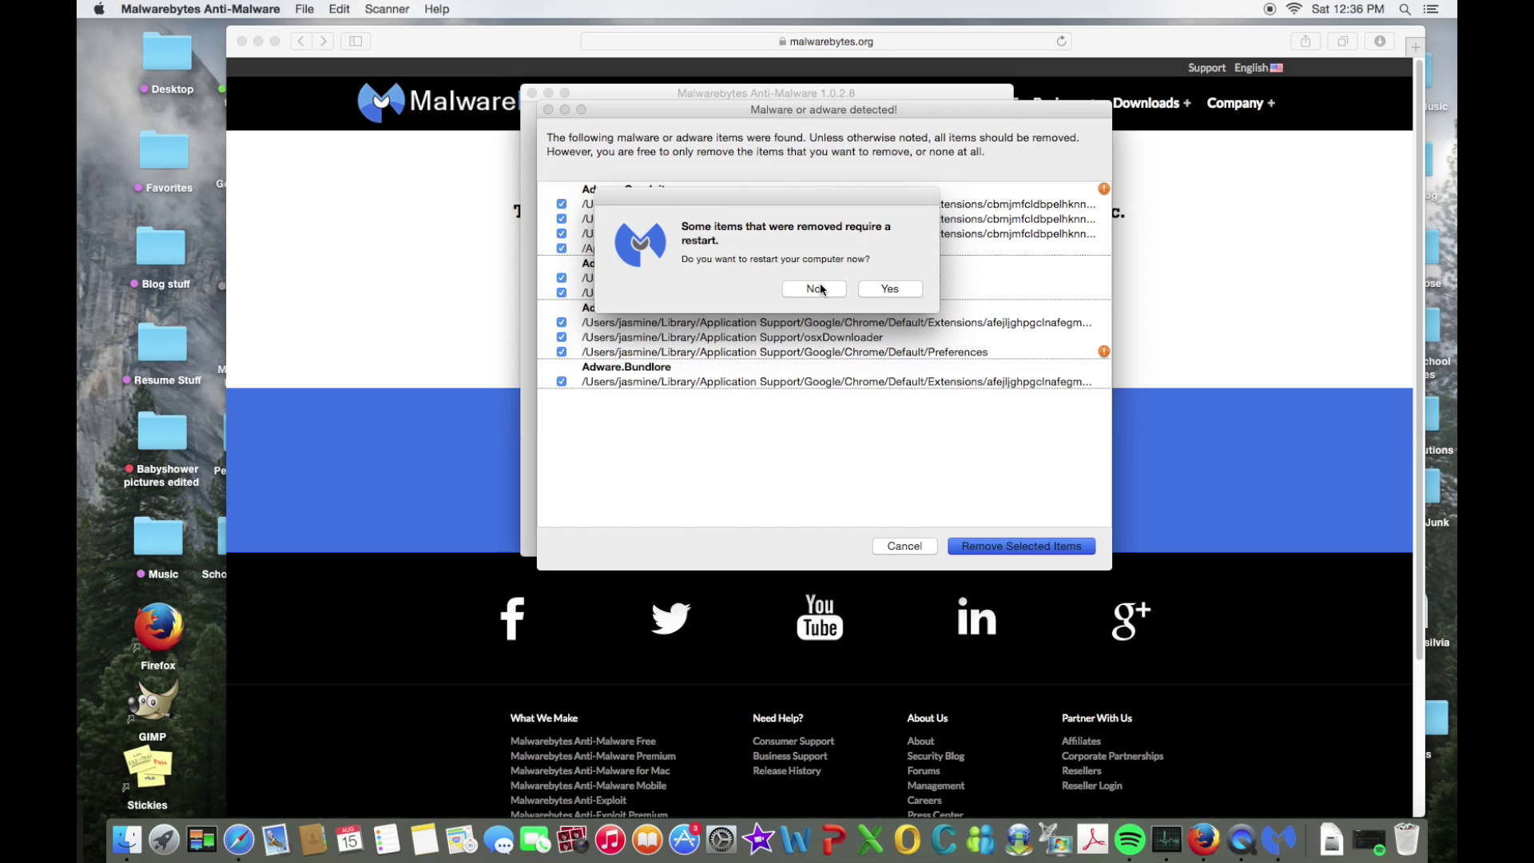
click(815, 290)
click(531, 94)
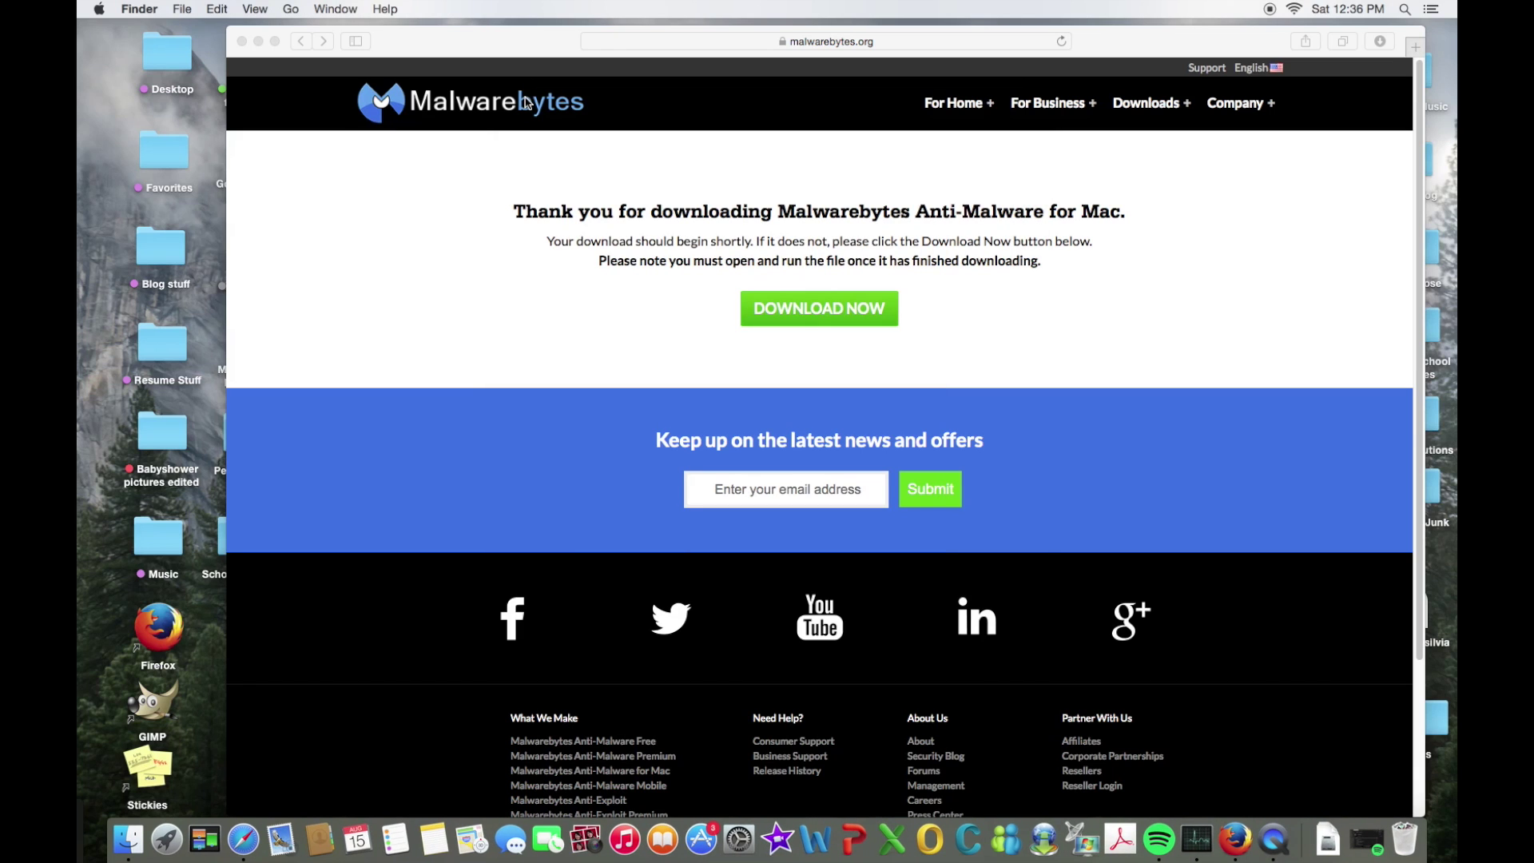
click(100, 8)
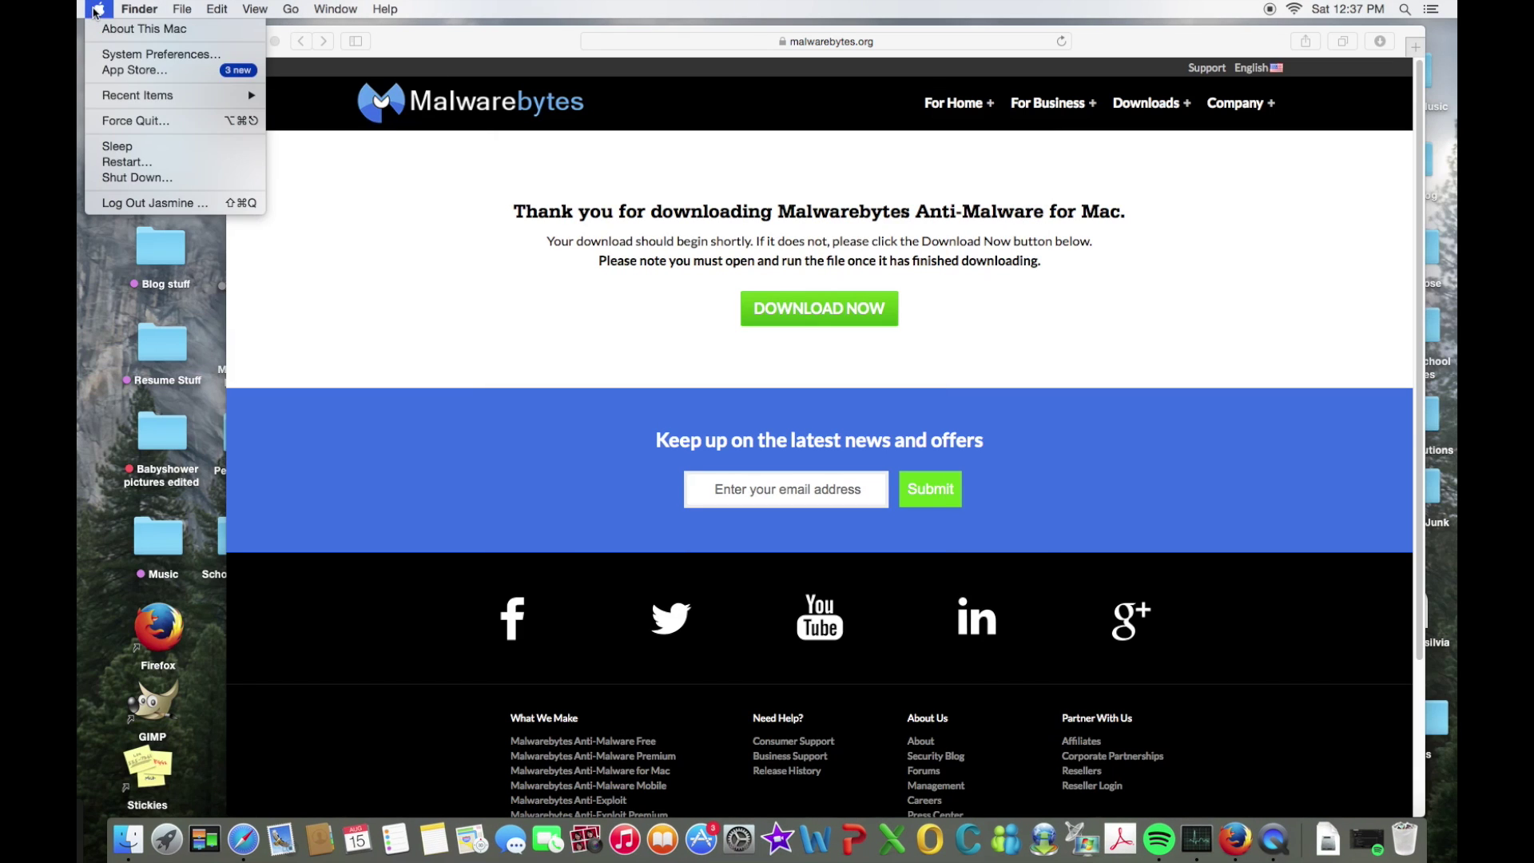
Delete iTunesHelper from the Users & Groups login items, leaving only Spotify
click(130, 57)
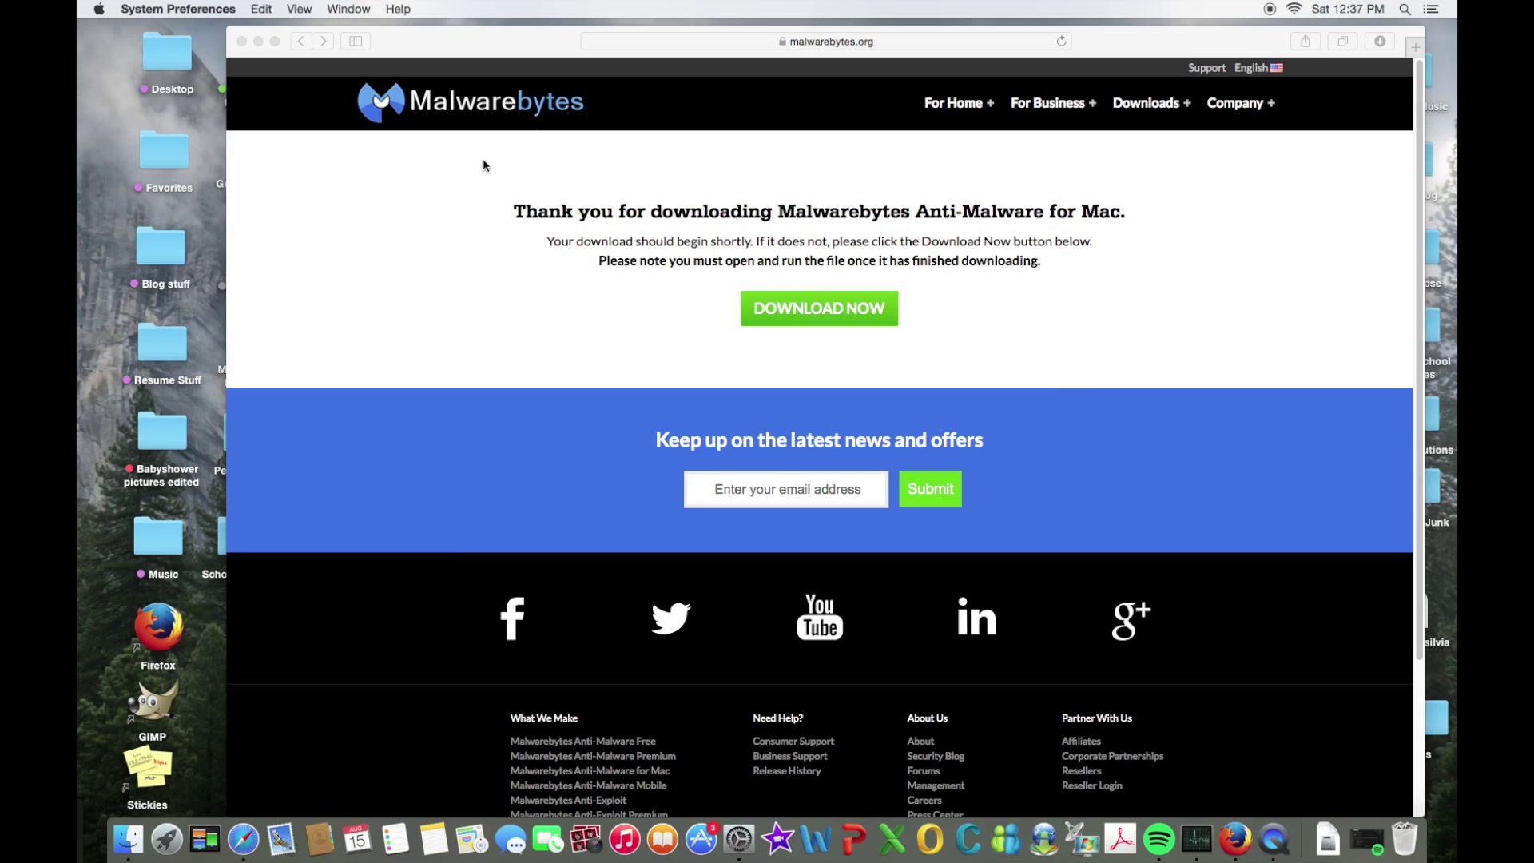
click(548, 576)
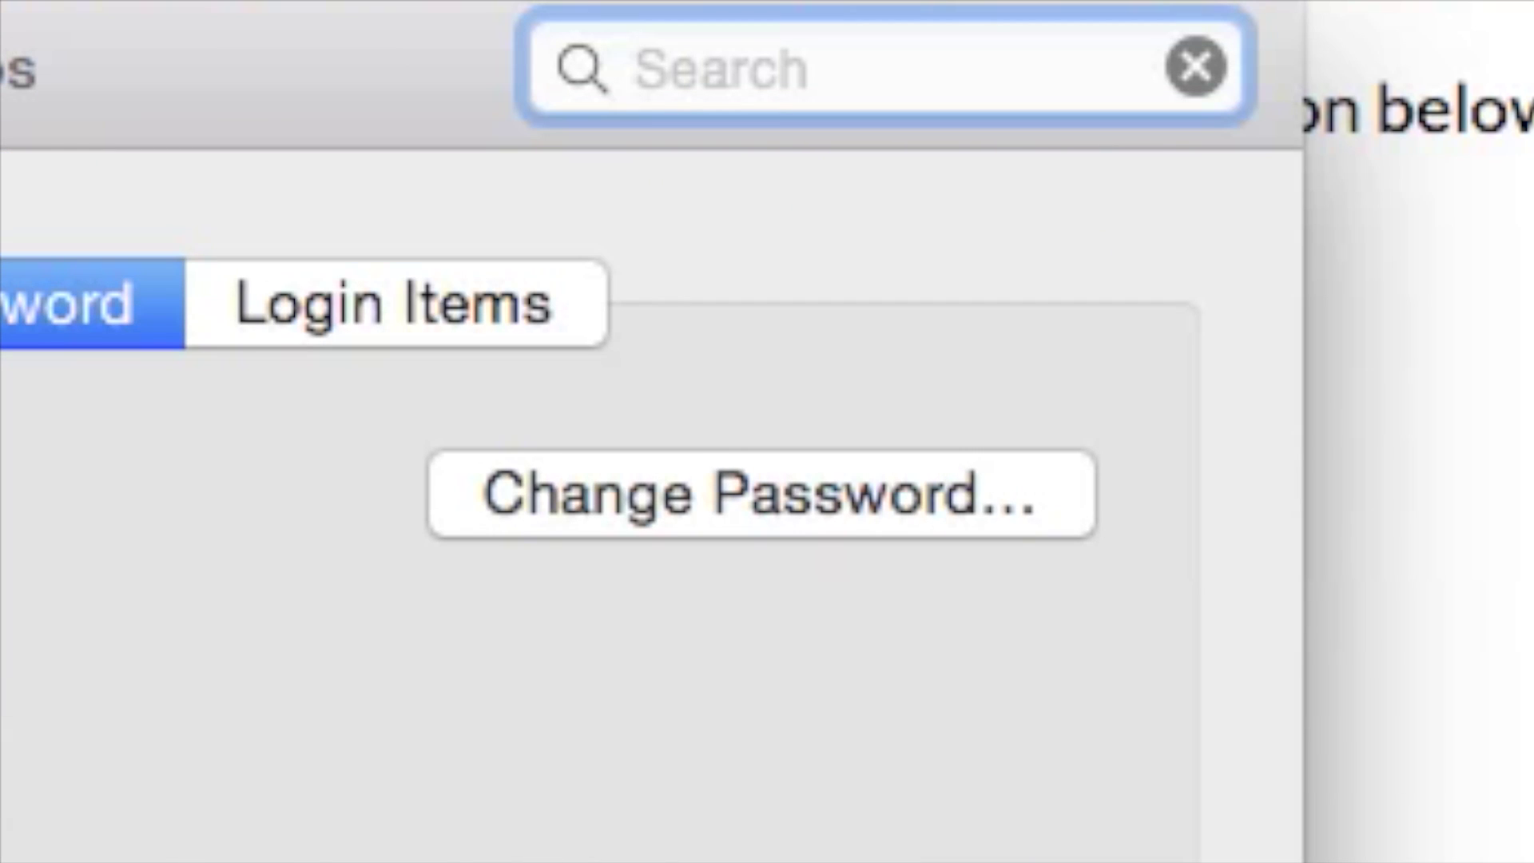
click(444, 323)
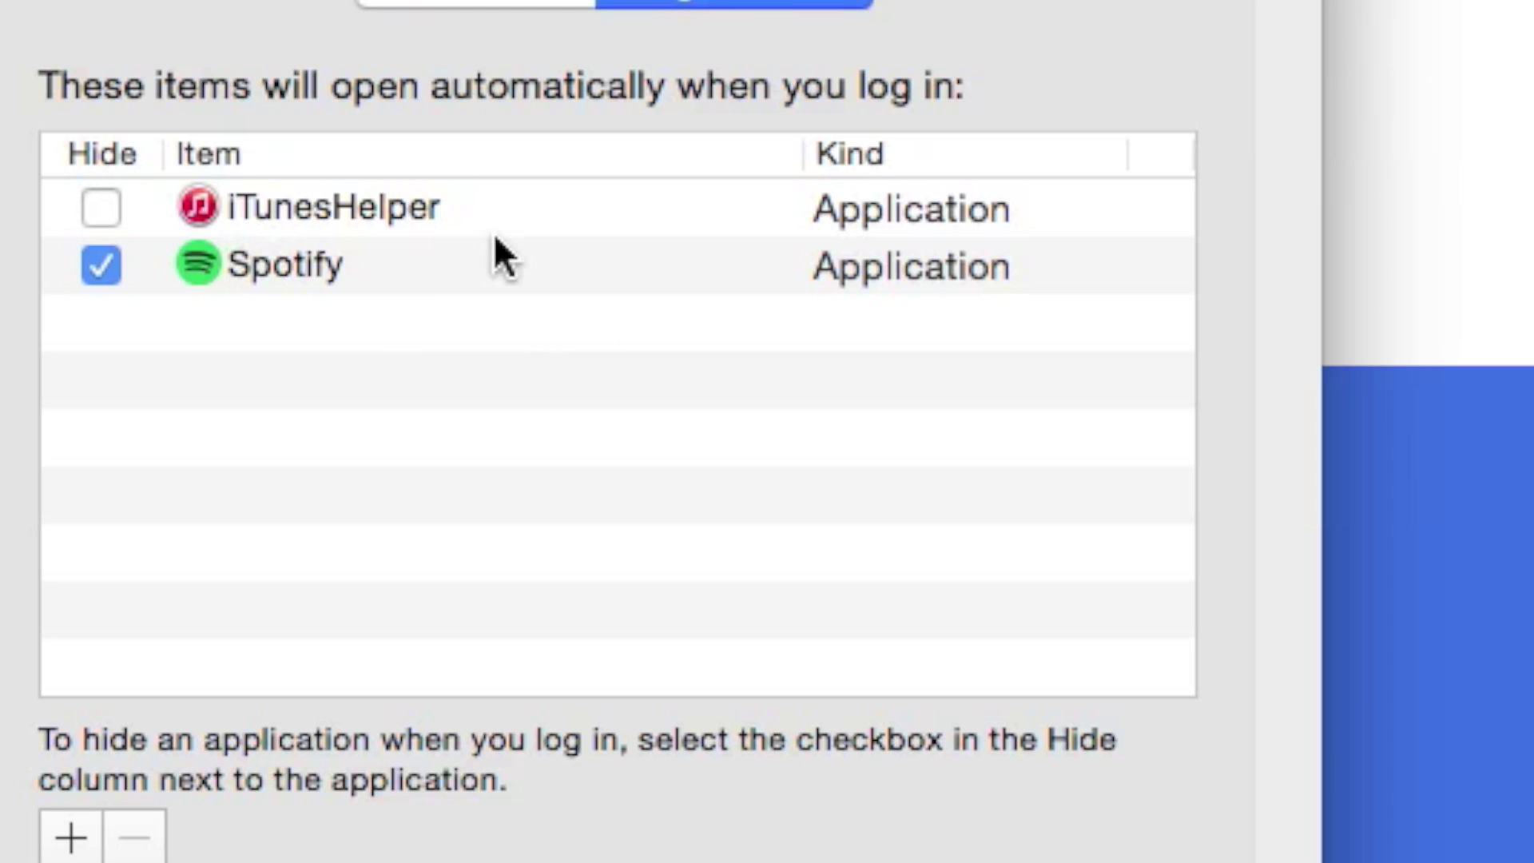
click(105, 213)
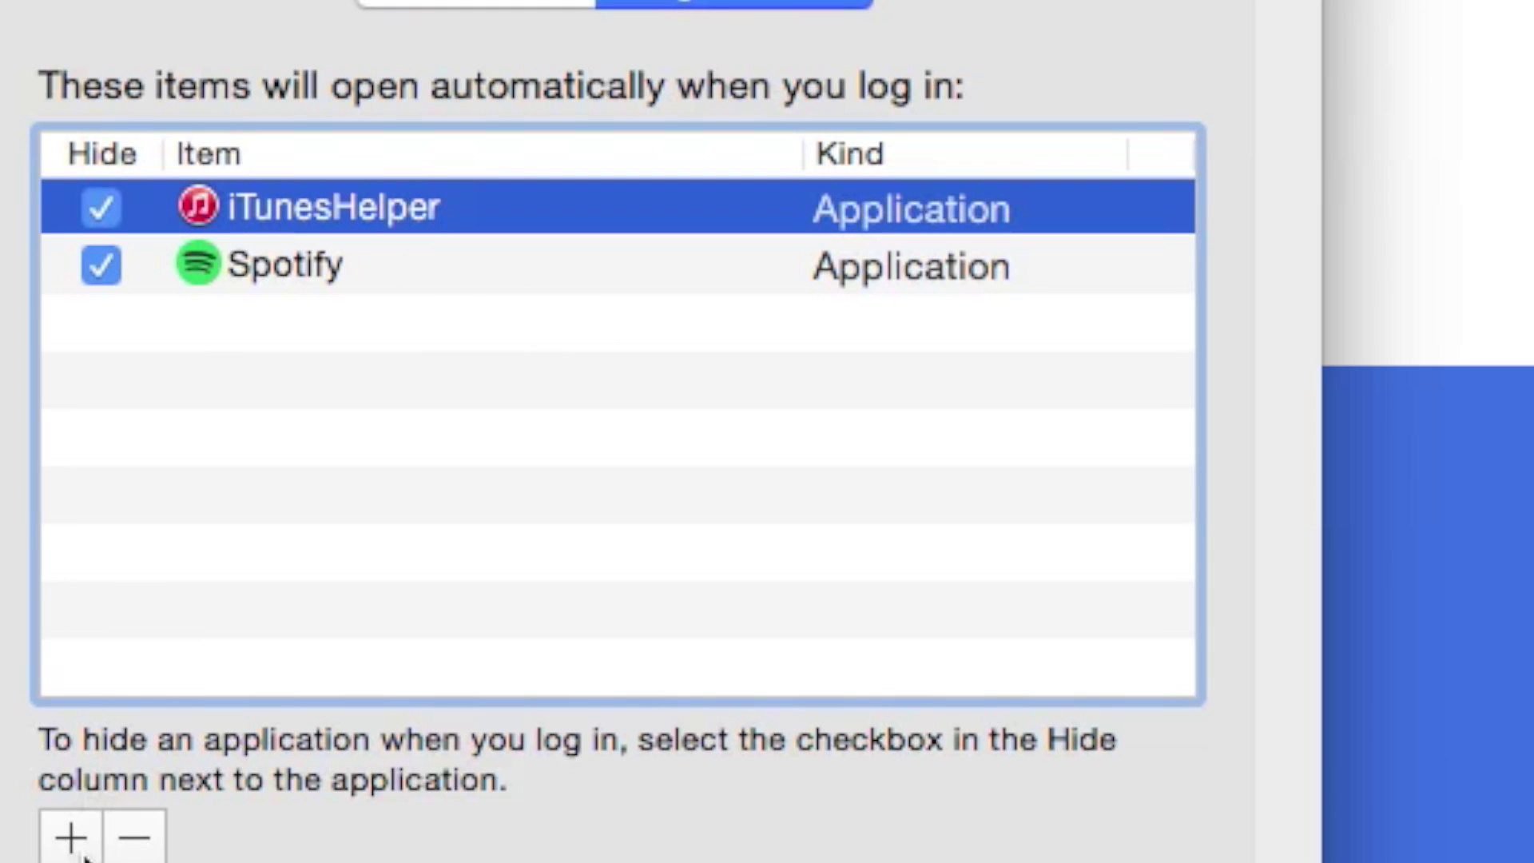
click(137, 842)
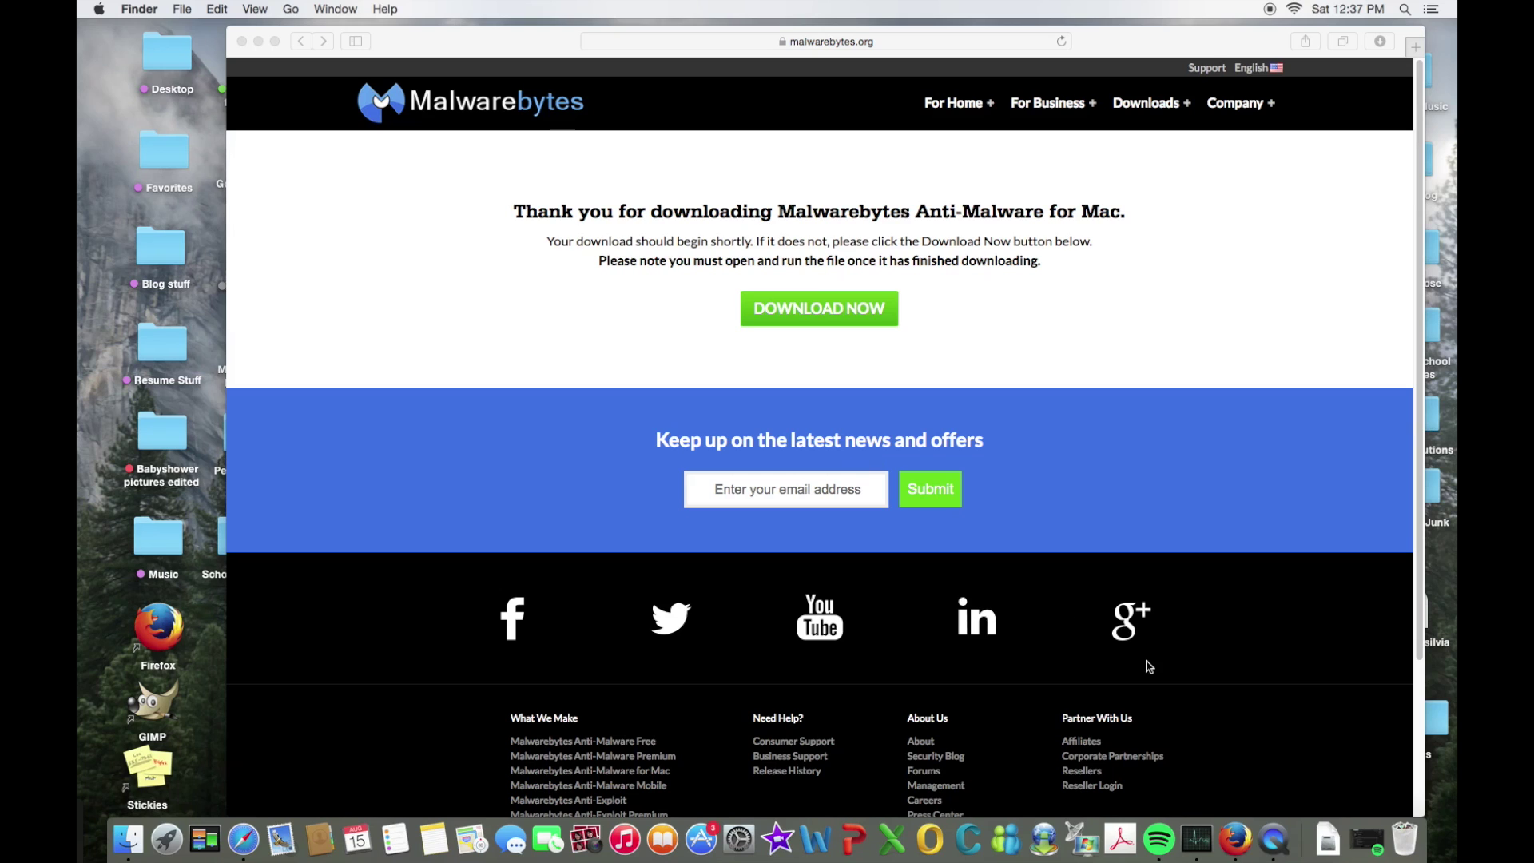
right_click(1246, 832)
Check Firefox's extensions (Adblock Plus, Adobe Acrobat), then close the window and both tabs
click(1237, 837)
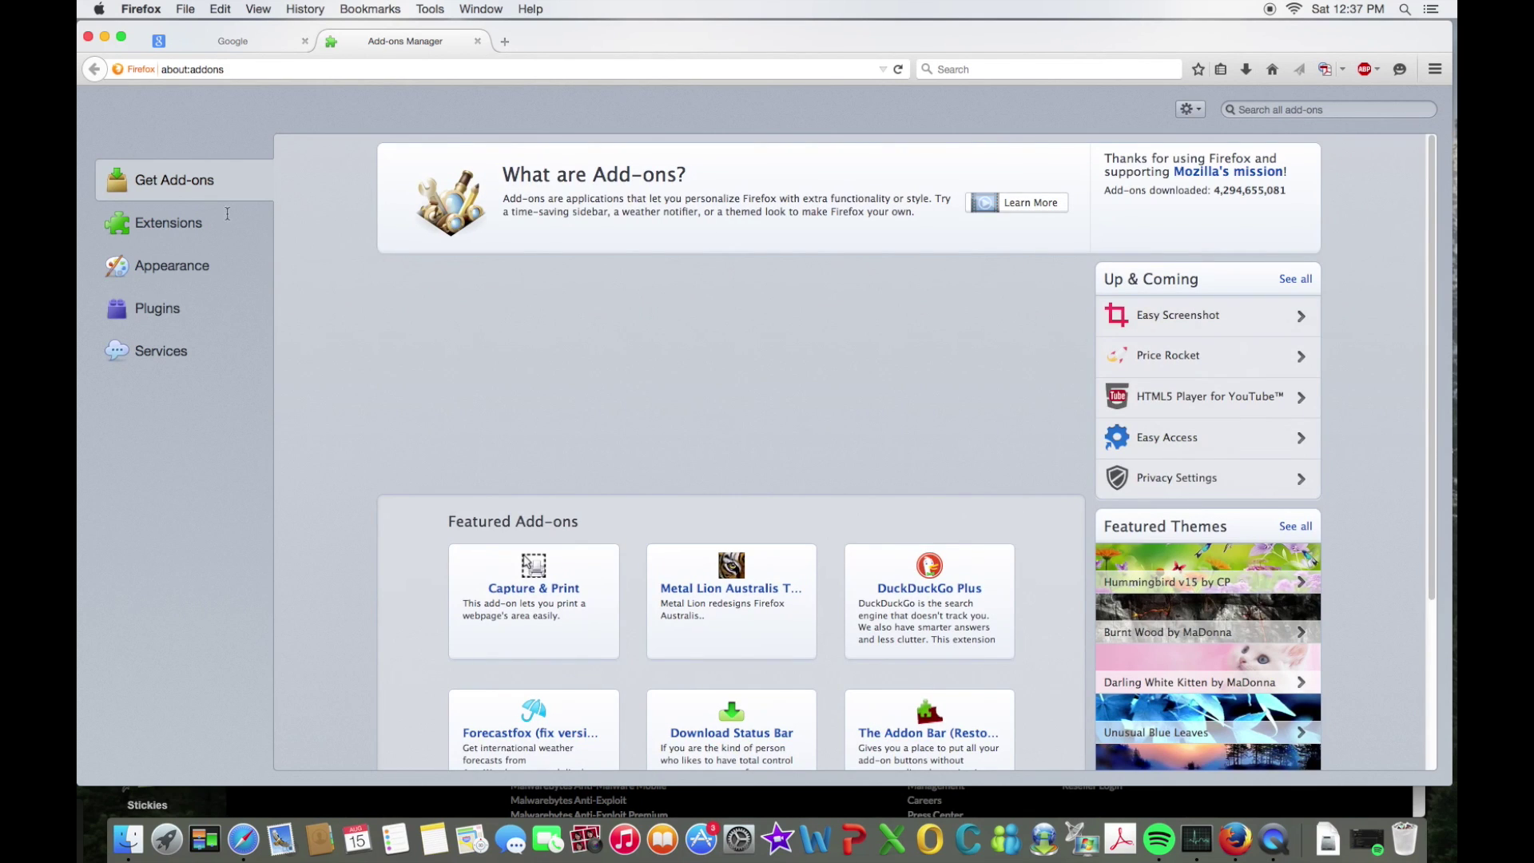
click(166, 227)
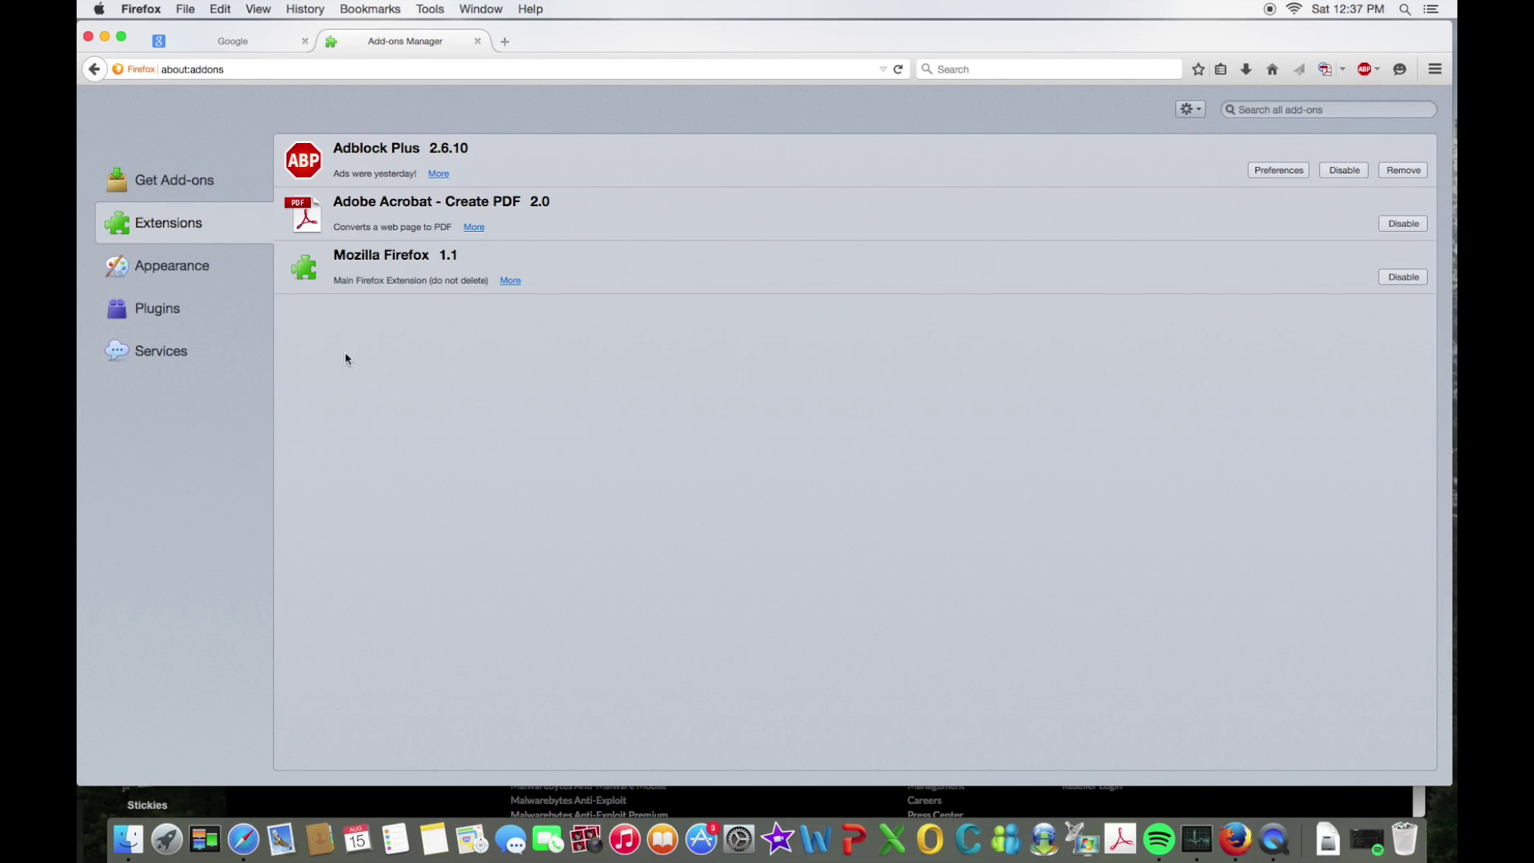
click(88, 37)
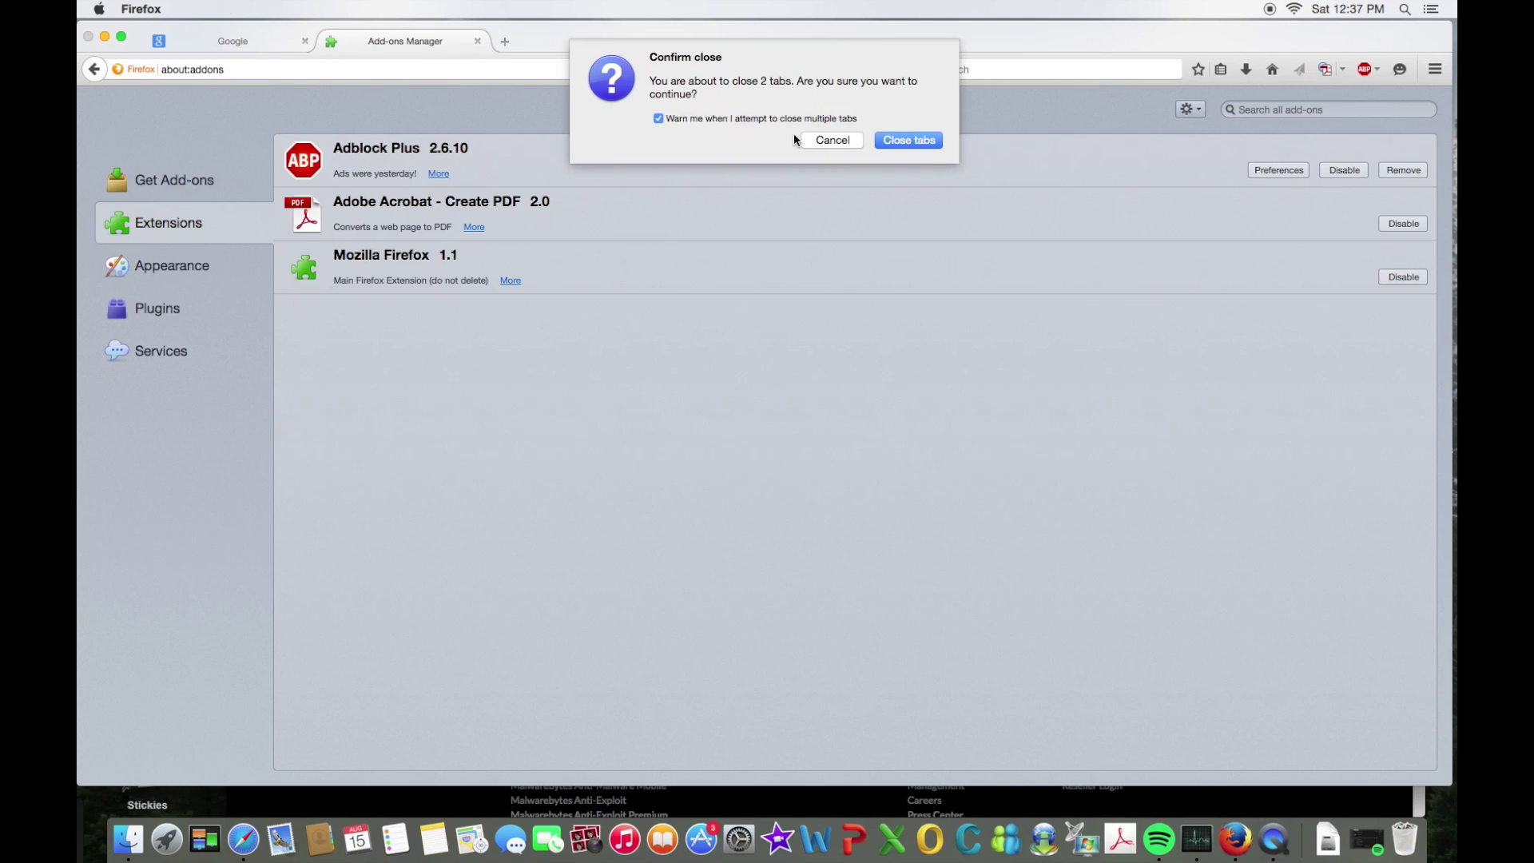
click(909, 141)
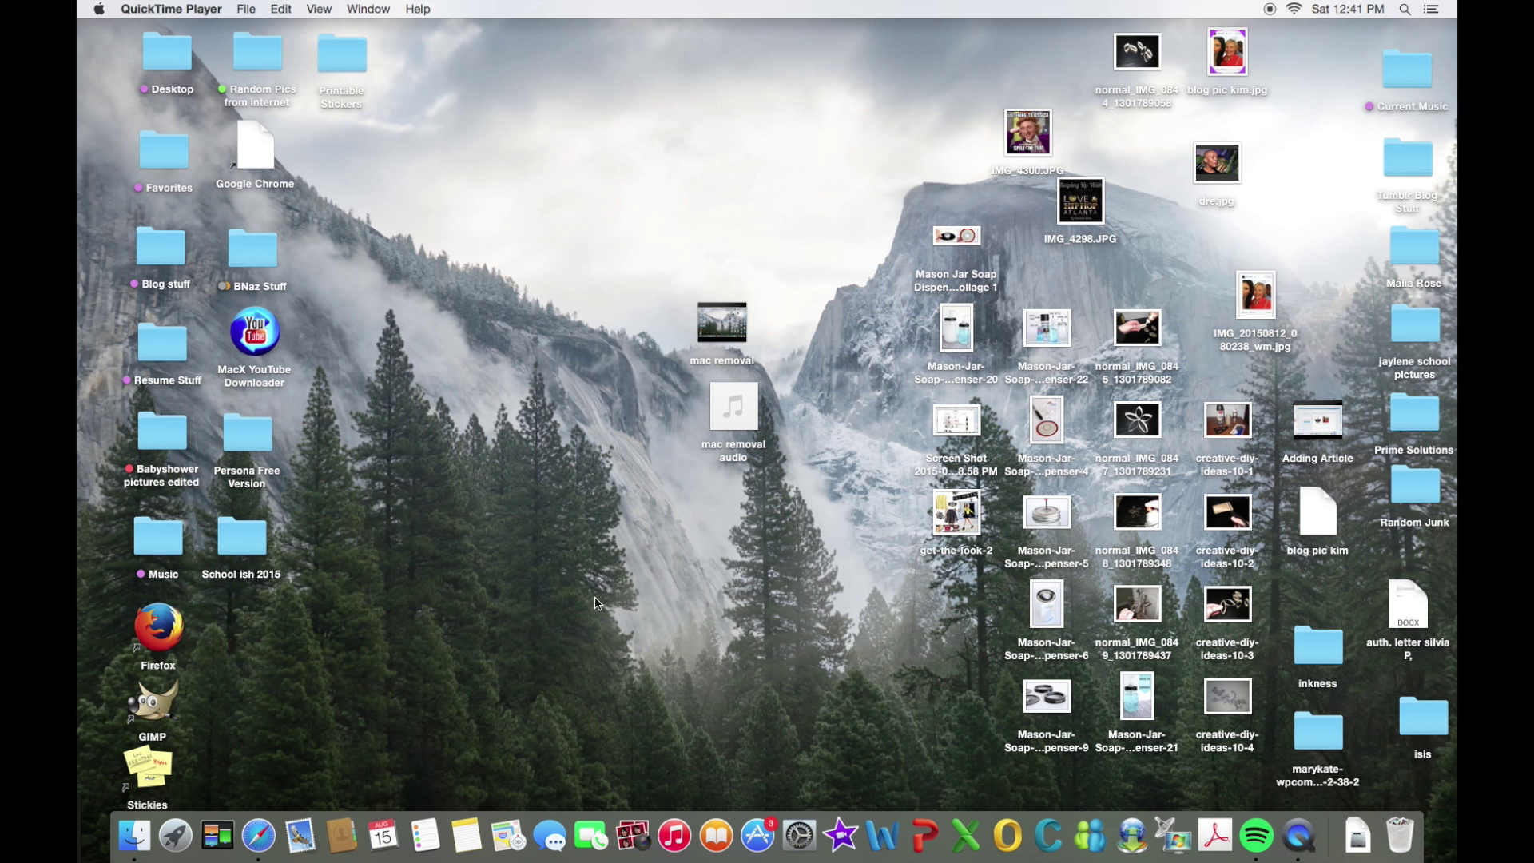
Load yahoo.com and then youtube.com in Safari, correcting the autocompleted addresses
click(258, 835)
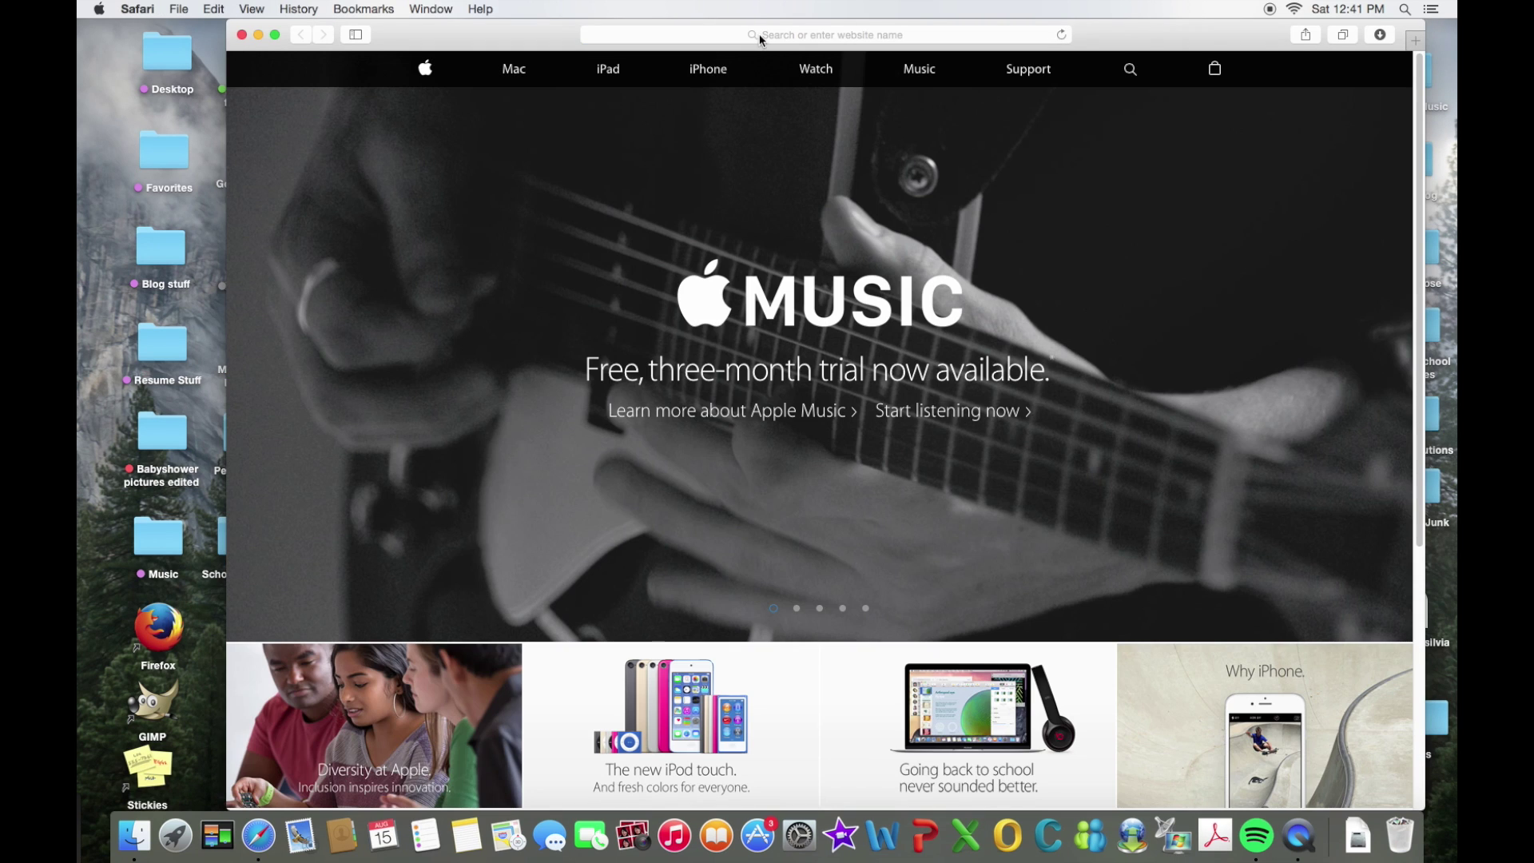
click(760, 37)
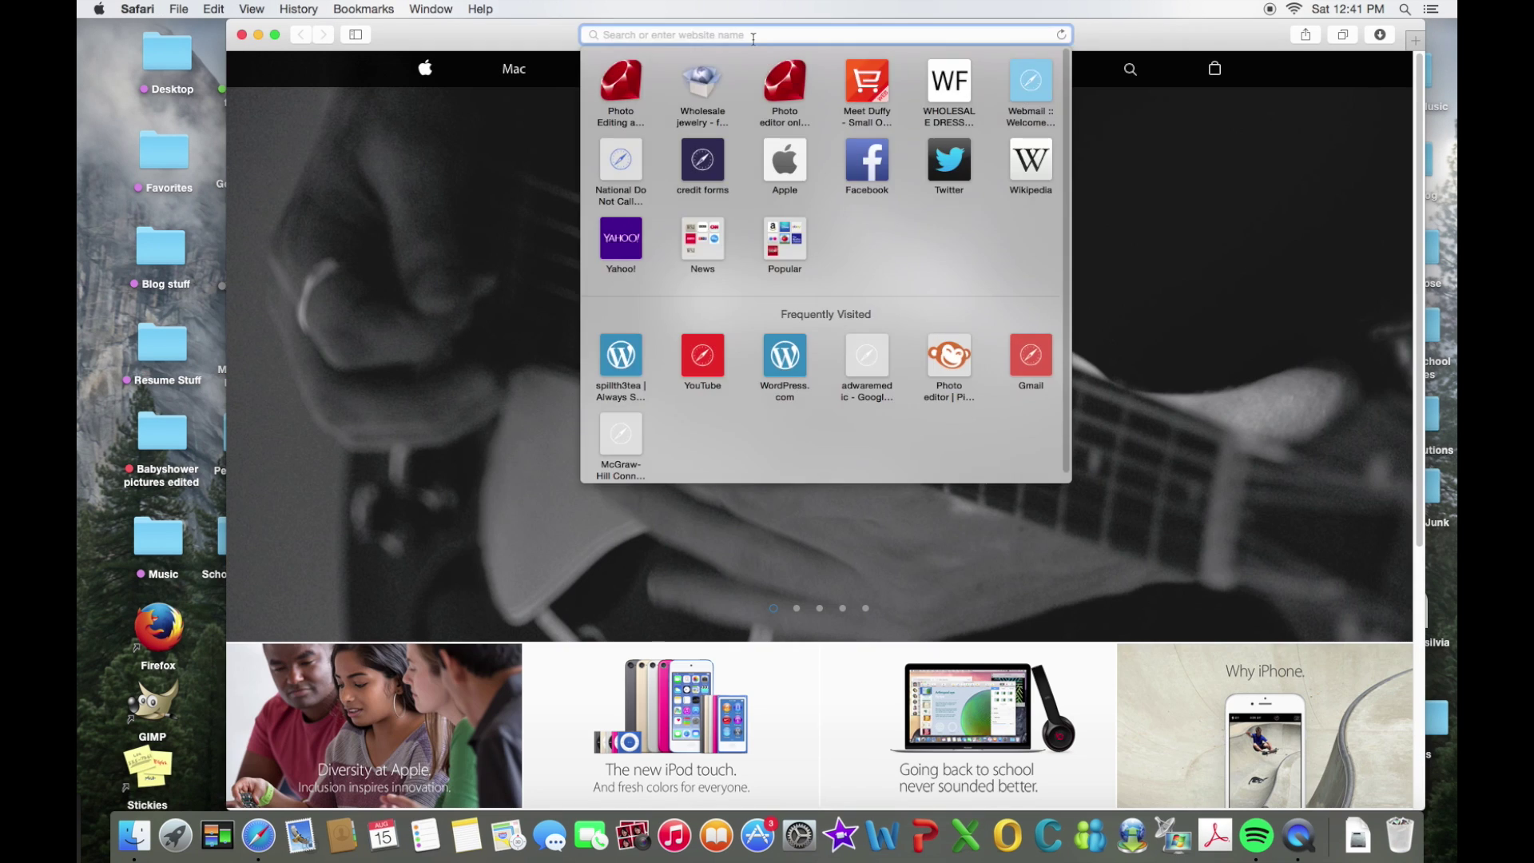
text(yu)
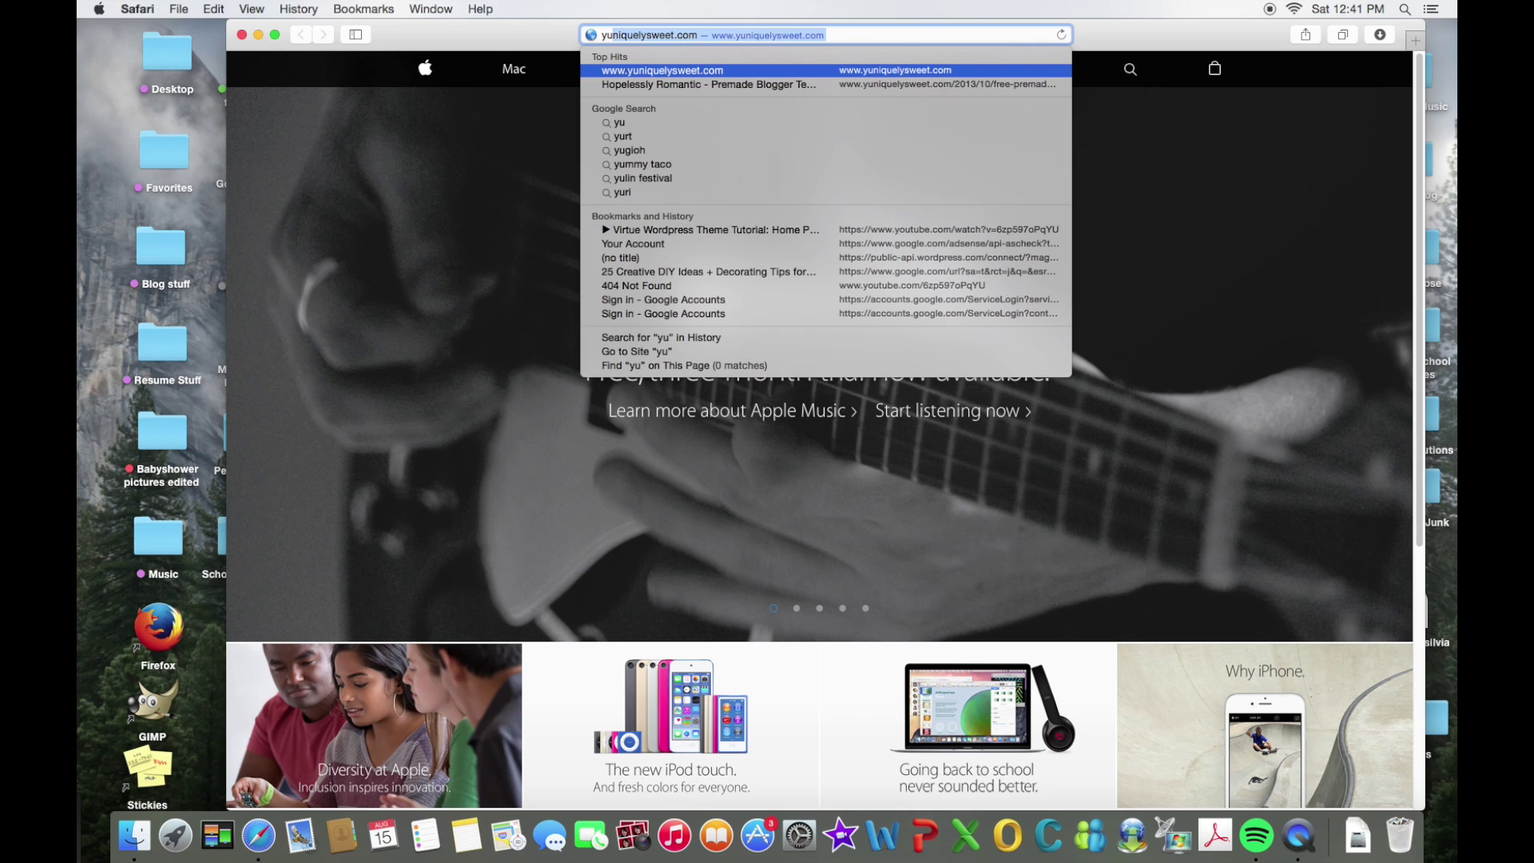
key(BackSpace)
key(BackSpace)
key(BackSpace)
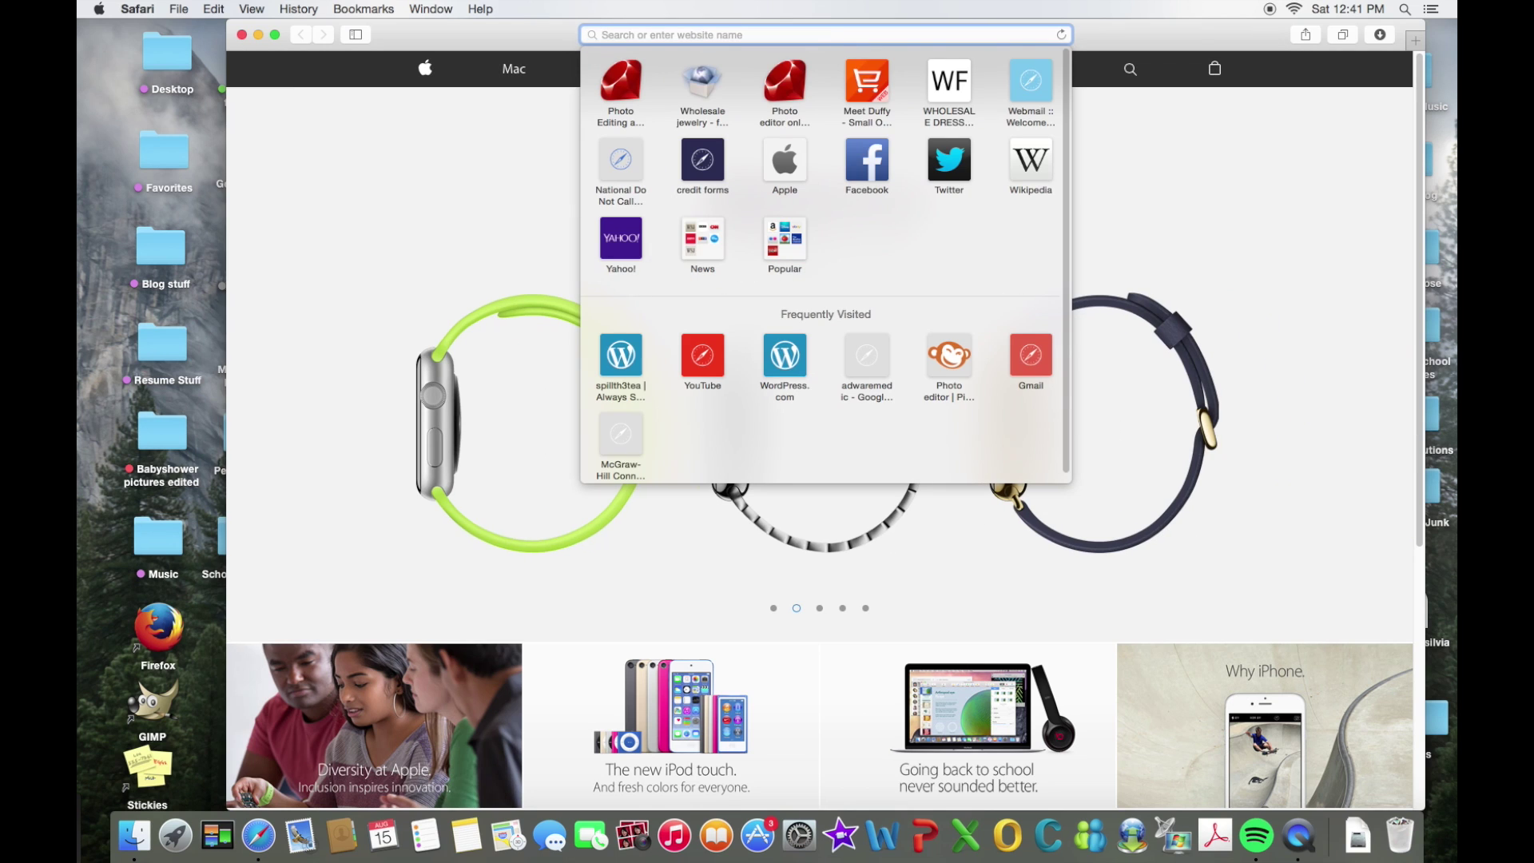
text(yahoo)
key(Return)
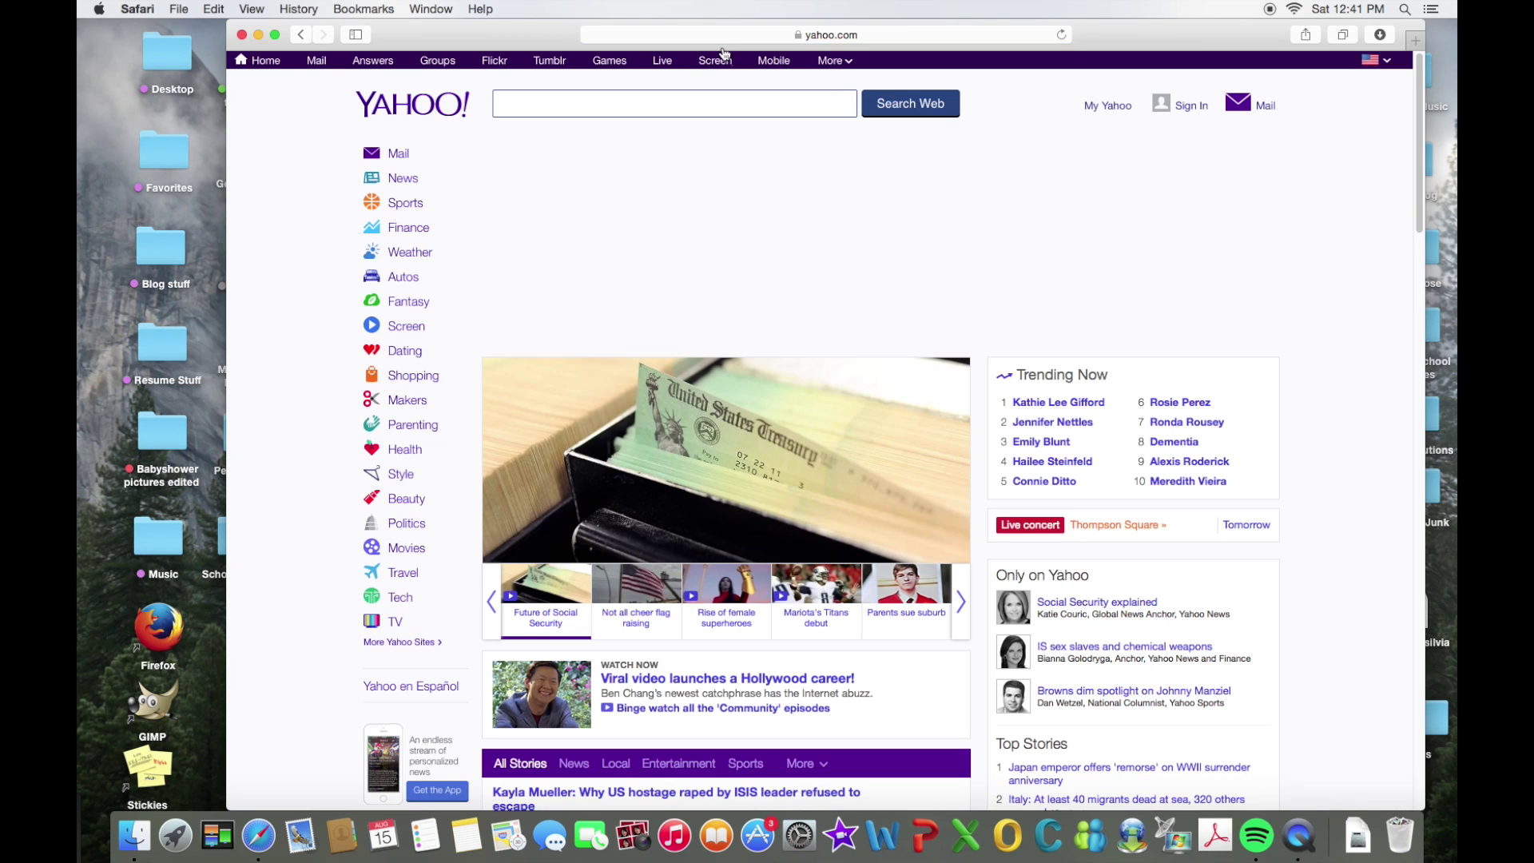
click(723, 38)
key(BackSpace)
text(youtube)
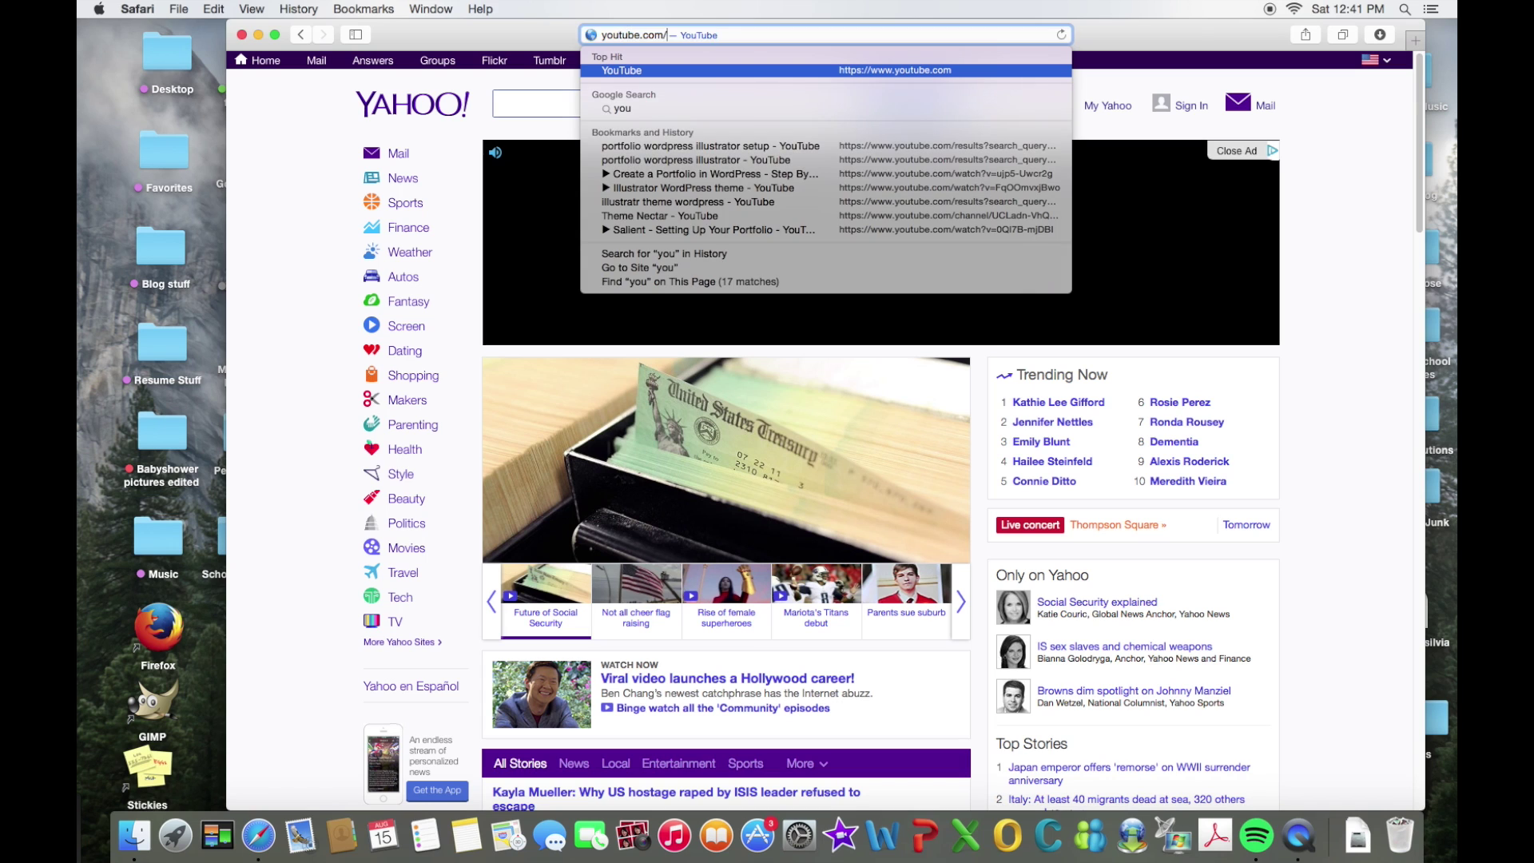
key(Return)
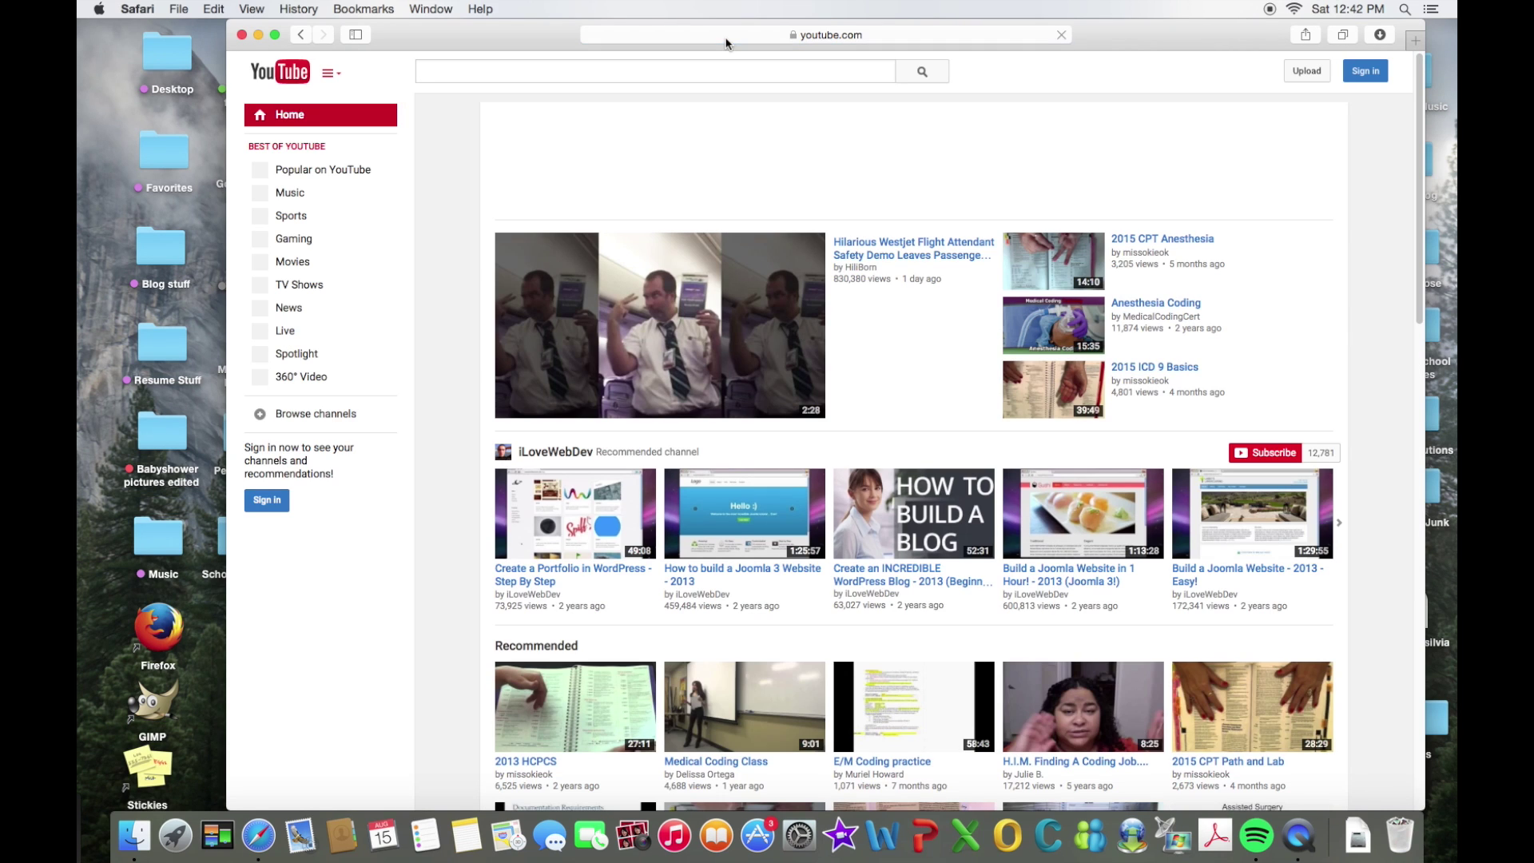
Search YouTube for 'virus removal' and open the Prime Tech channel from a result
click(653, 71)
text(virus )
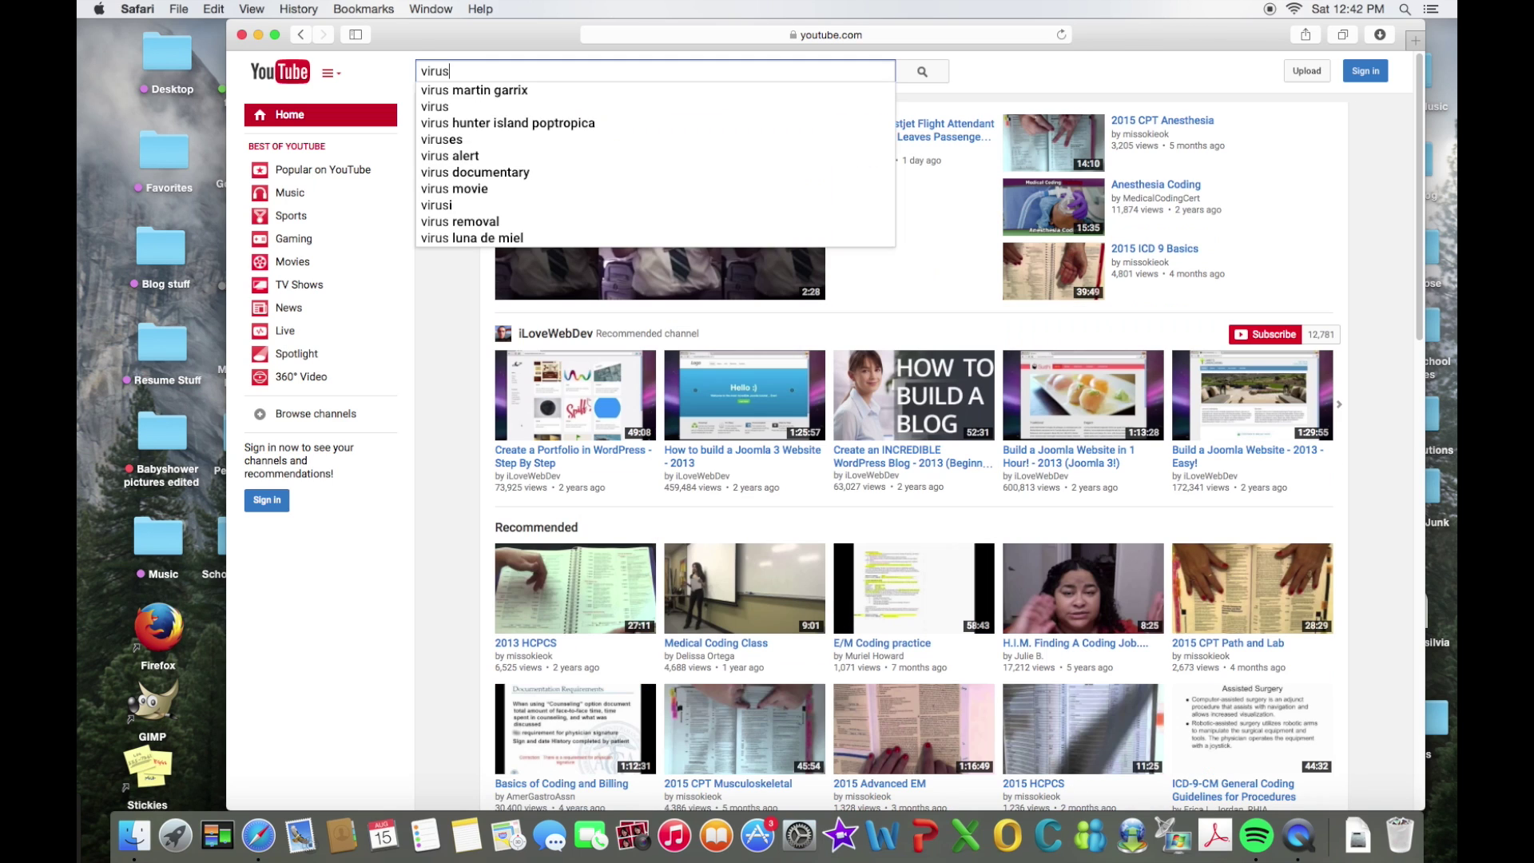
text(removl)
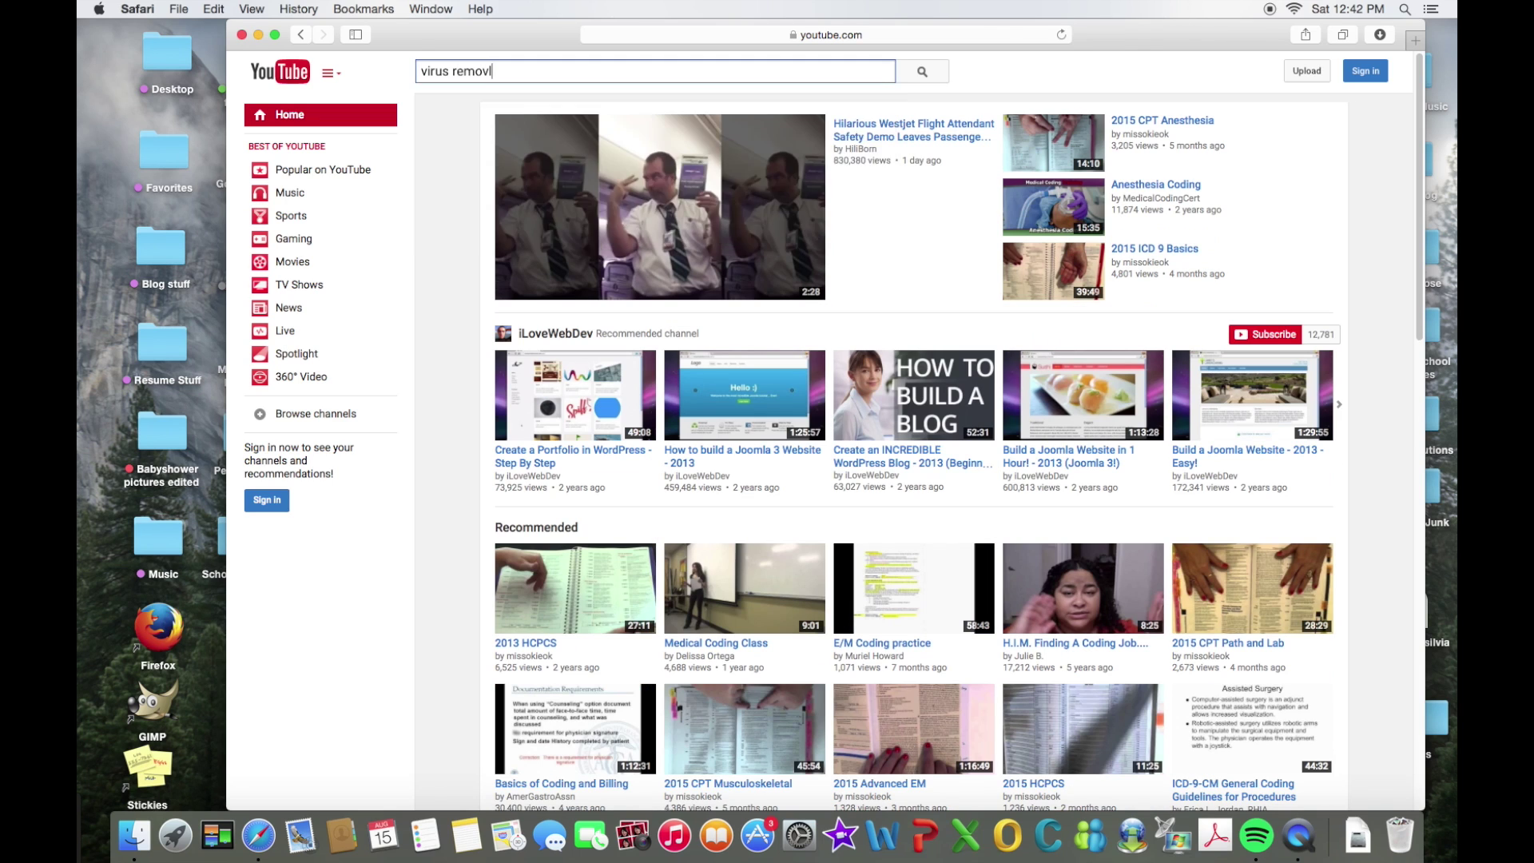
key(BackSpace)
text(al)
key(Return)
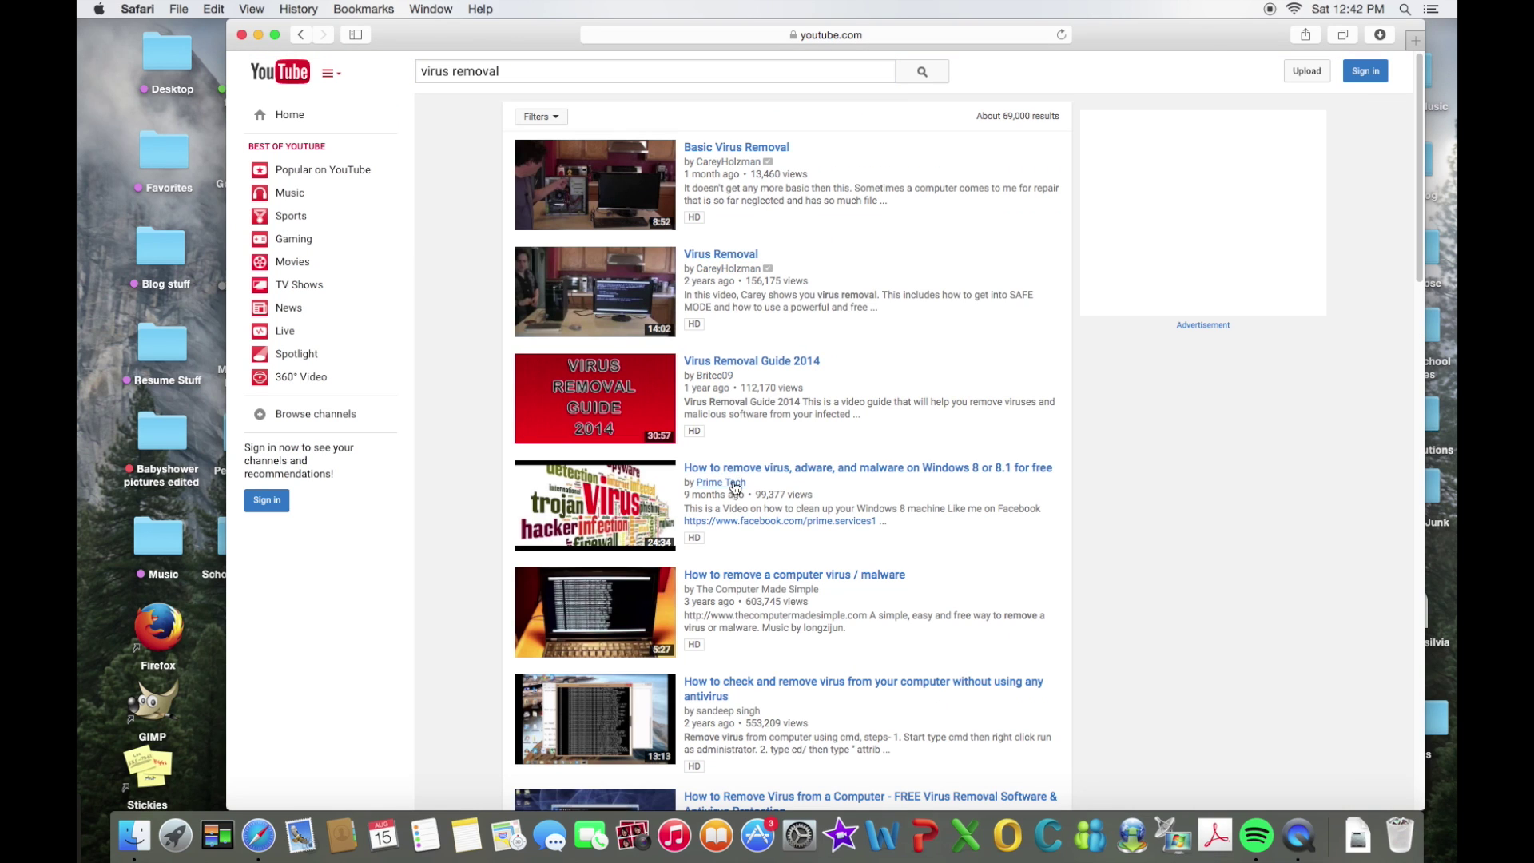
right_click(735, 484)
click(719, 489)
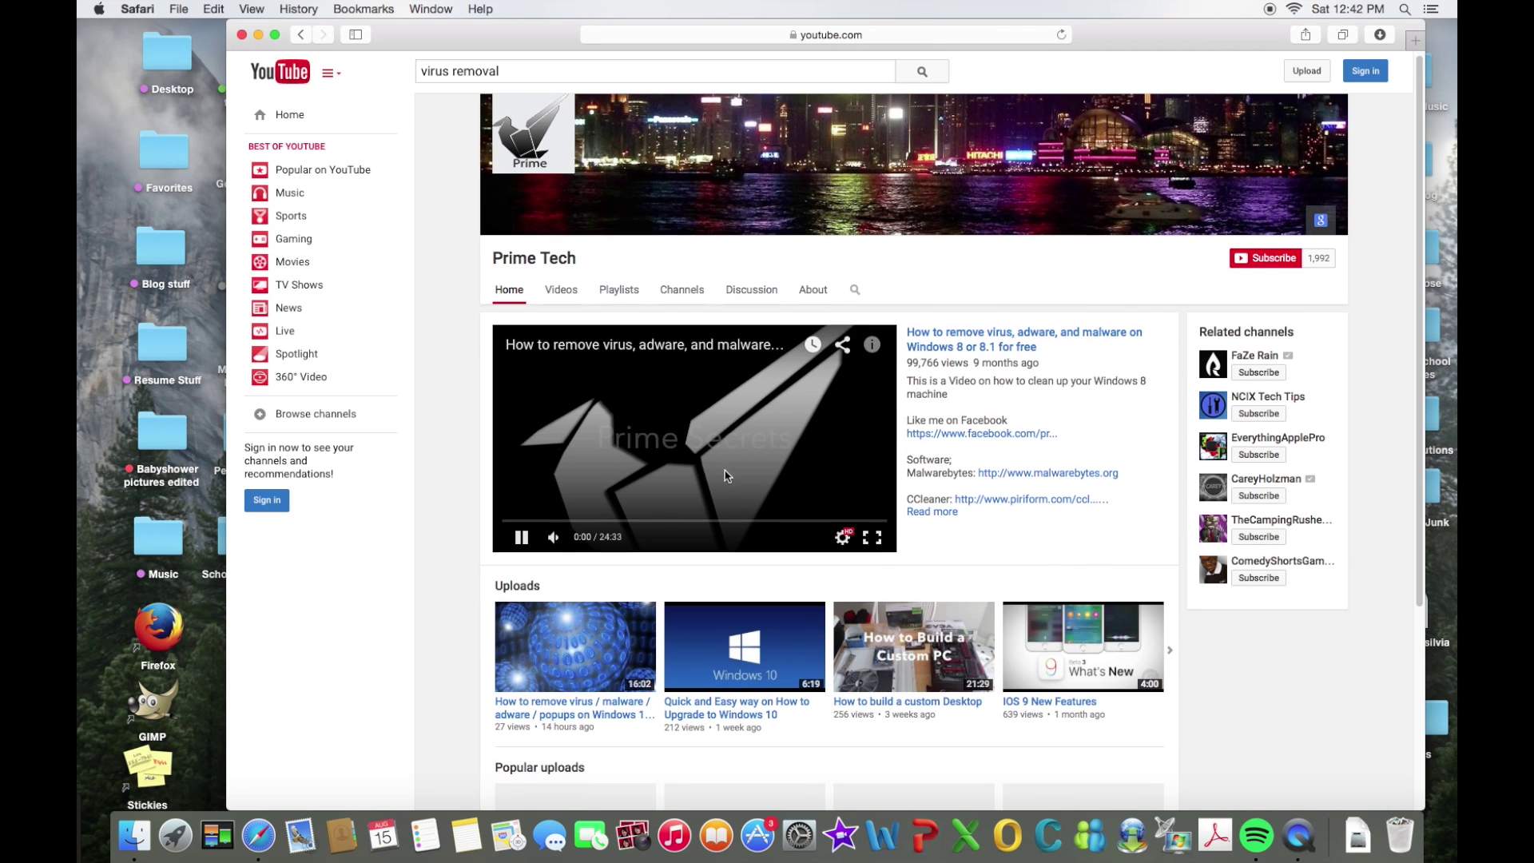
scroll(724, 476, down, 4)
scroll(716, 103, up, 4)
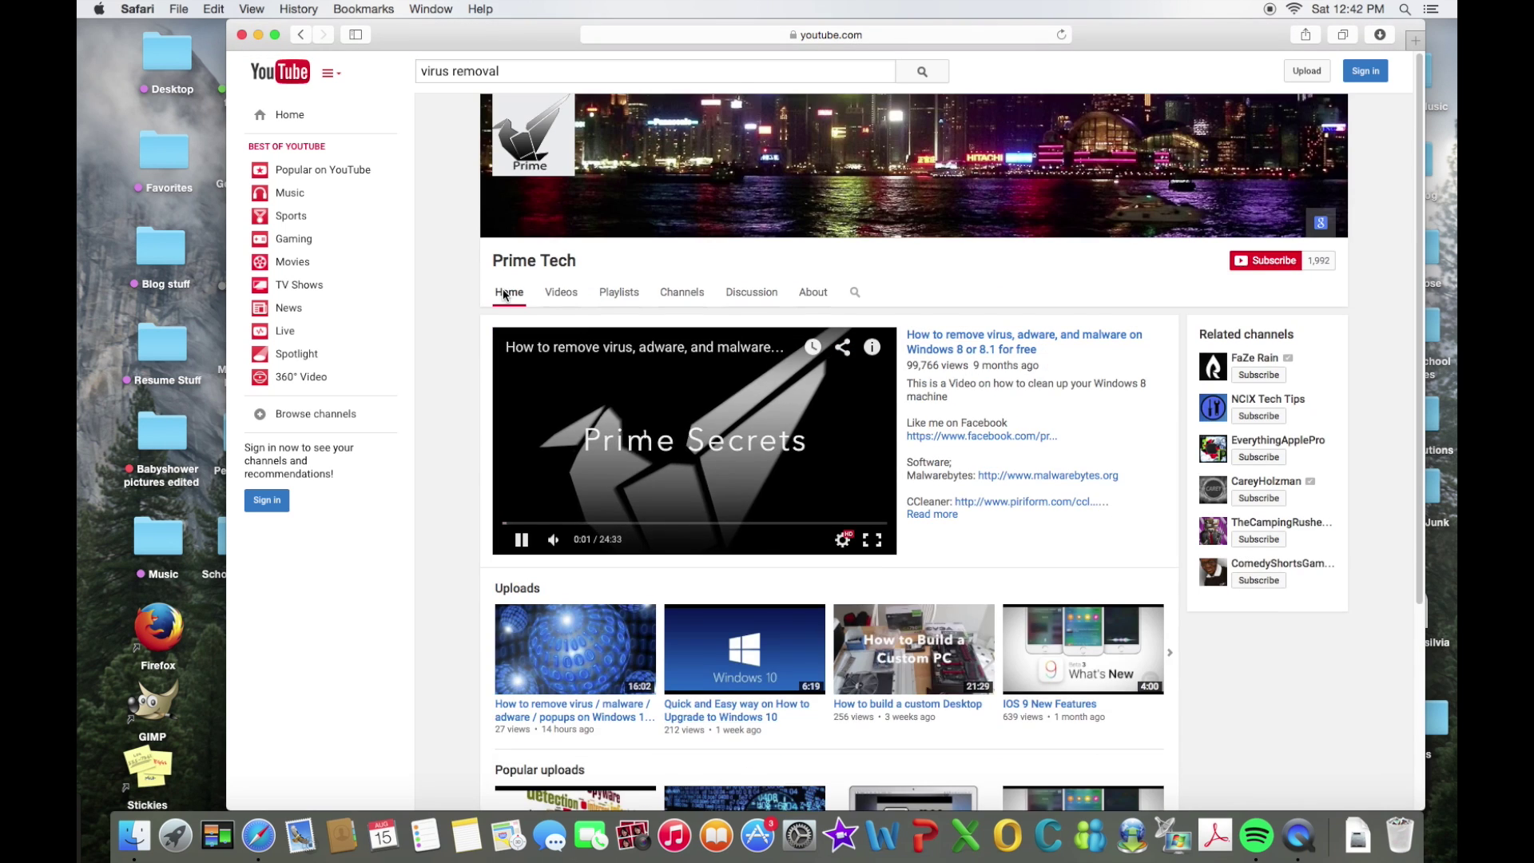